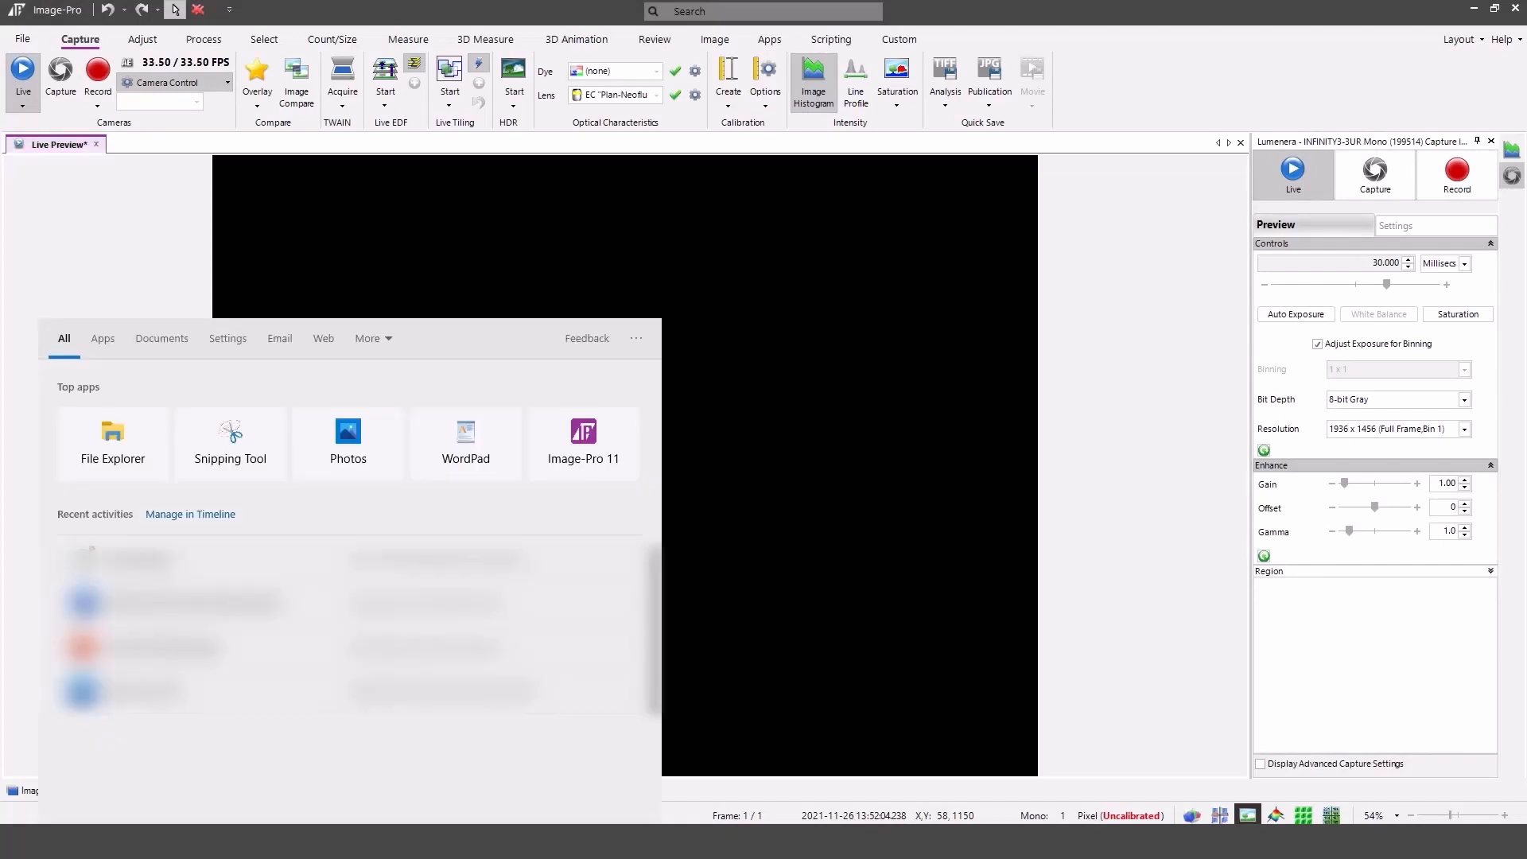
Open Device Manager and expand the Ports (COM & LPT) list to check the light source's port.
{"action": "type", "text": "dev"}
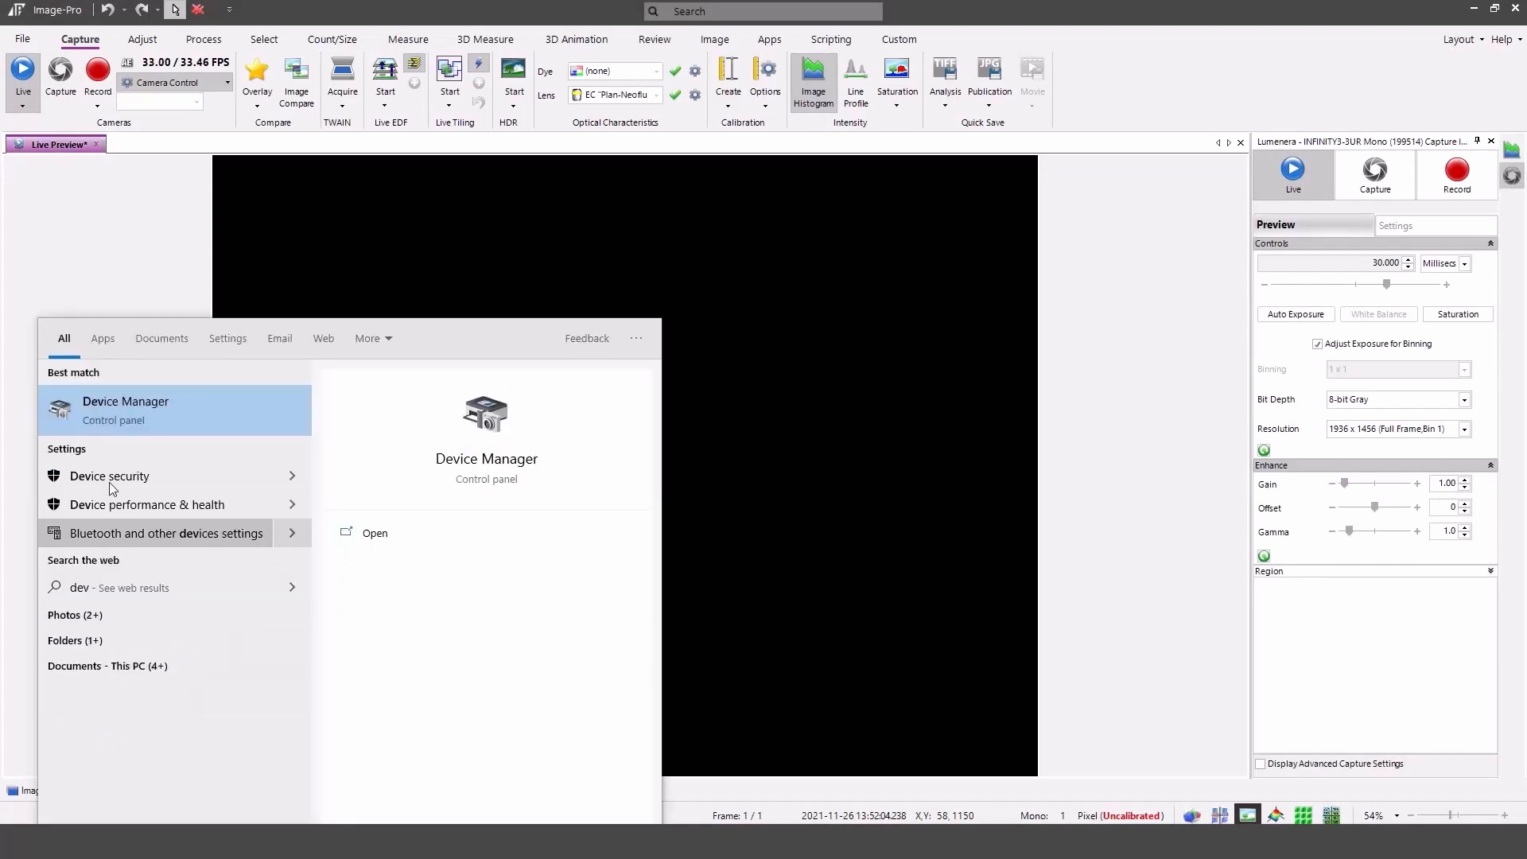
{"action": "left_click", "coordinate": [127, 409]}
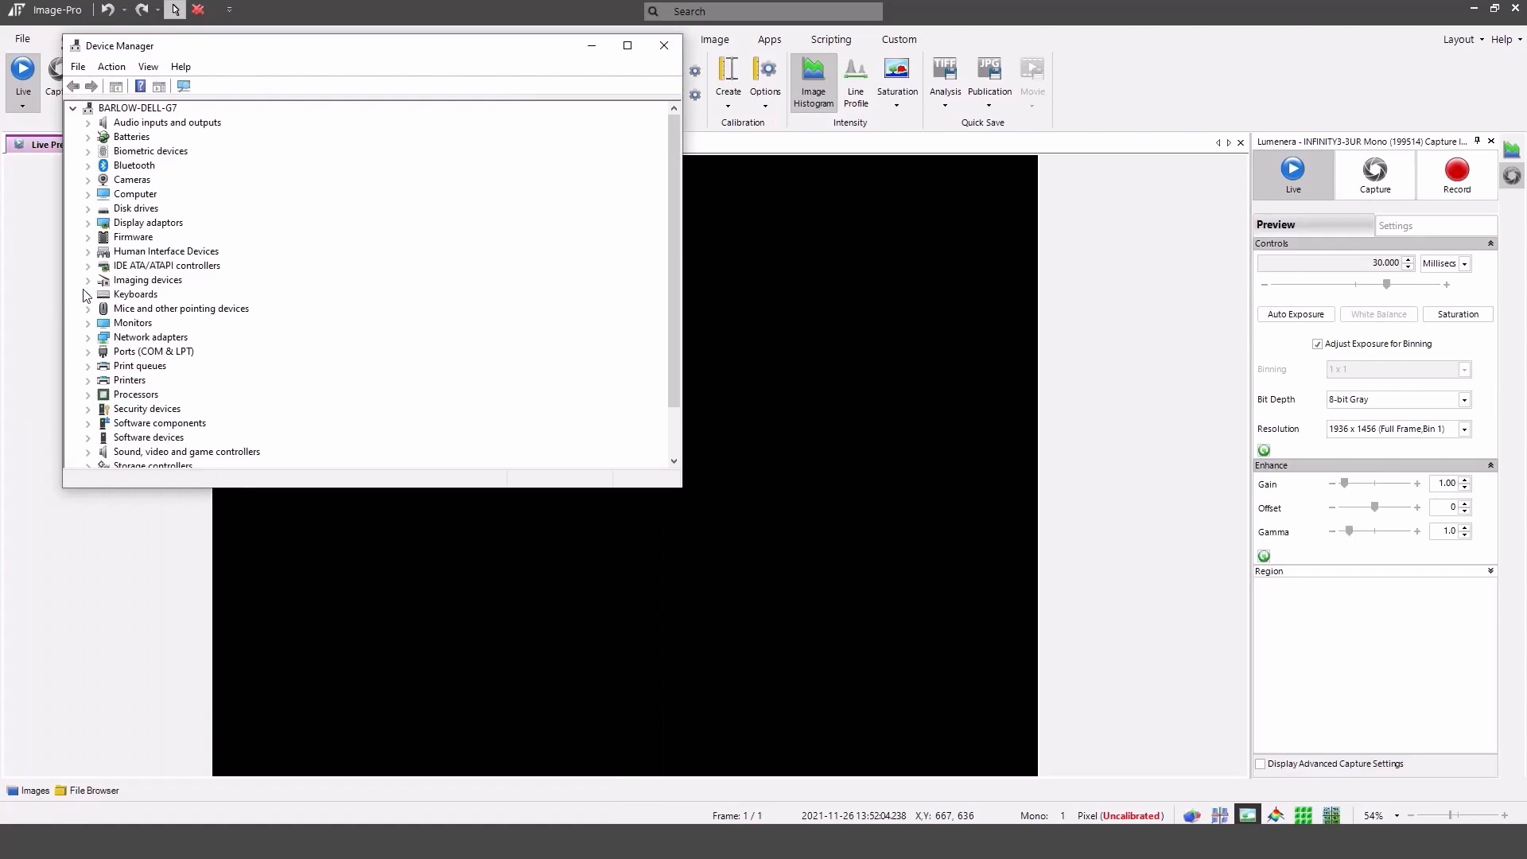
{"action": "left_click", "coordinate": [88, 353]}
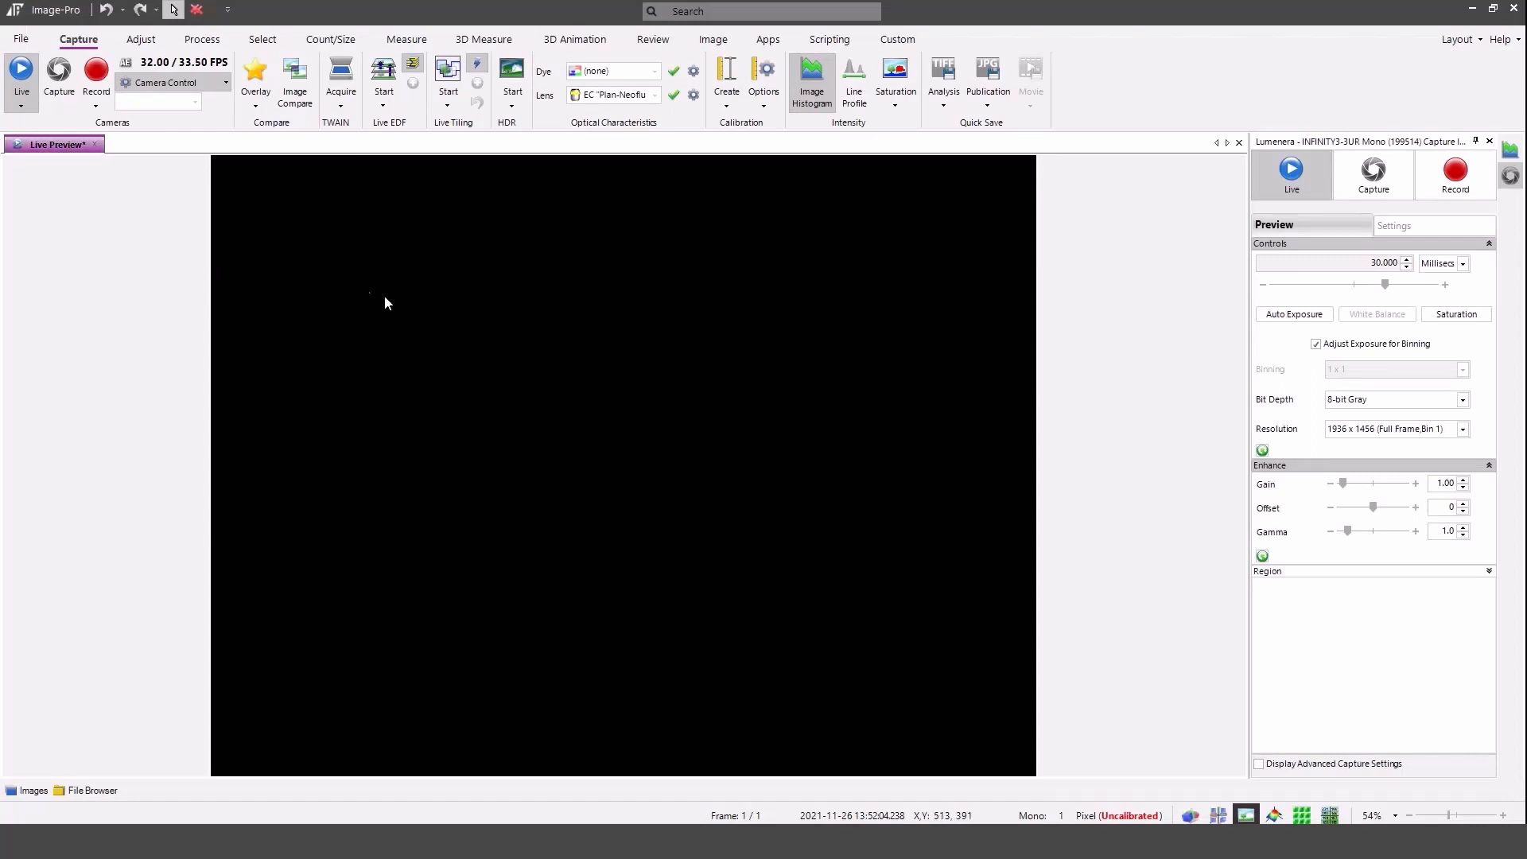
In the capture options, enable multi-channel capture with model CoolLED pE-300 on port CoolLED USB Virtual Serial Port B (COM3).
{"action": "left_click", "coordinate": [16, 40]}
{"action": "left_click", "coordinate": [45, 781]}
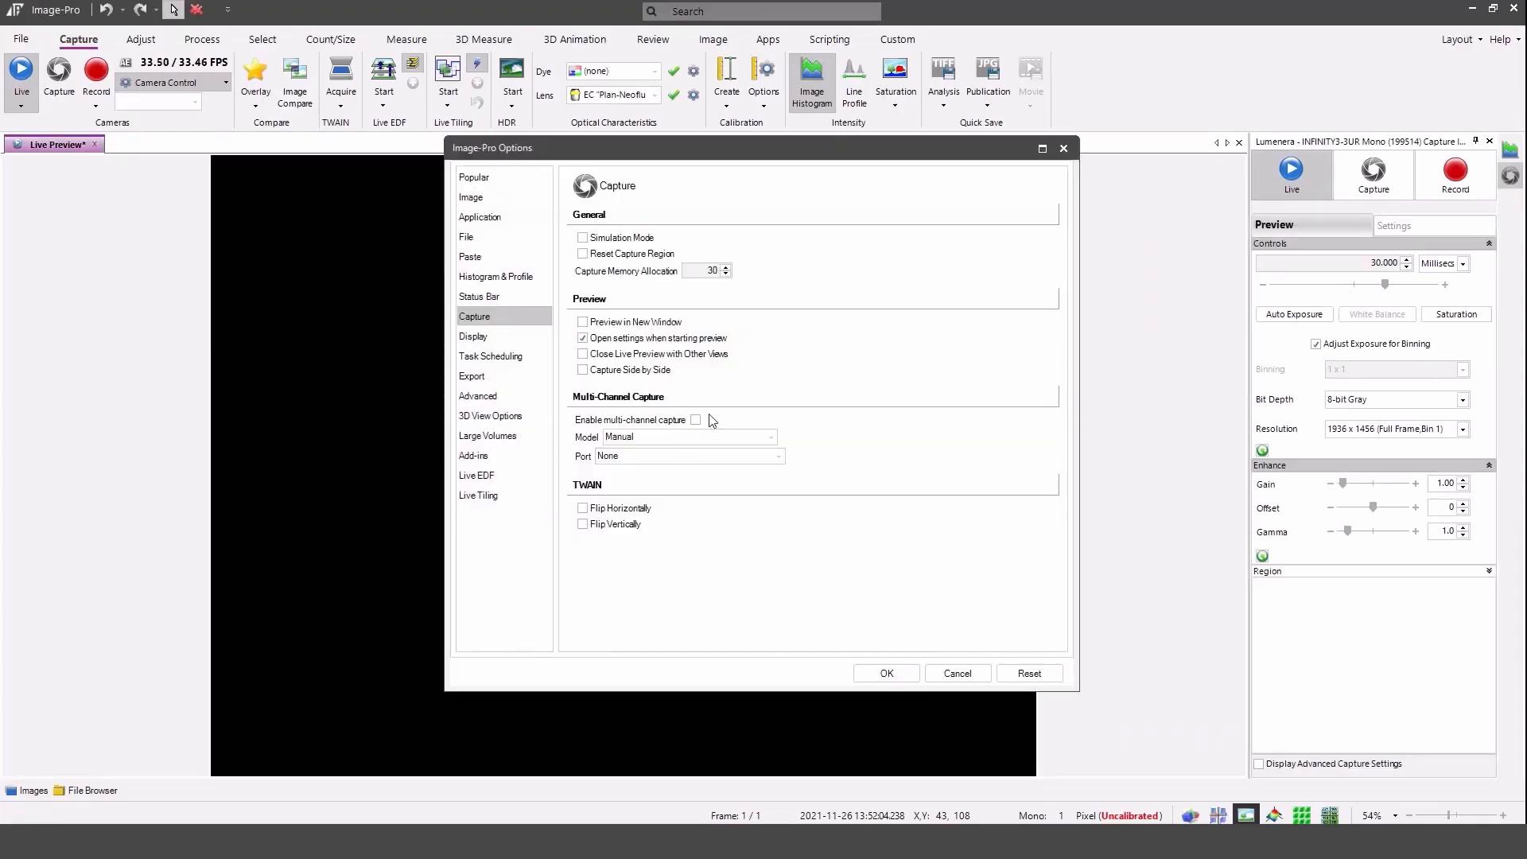
{"action": "left_click", "coordinate": [696, 421]}
{"action": "left_click", "coordinate": [700, 436]}
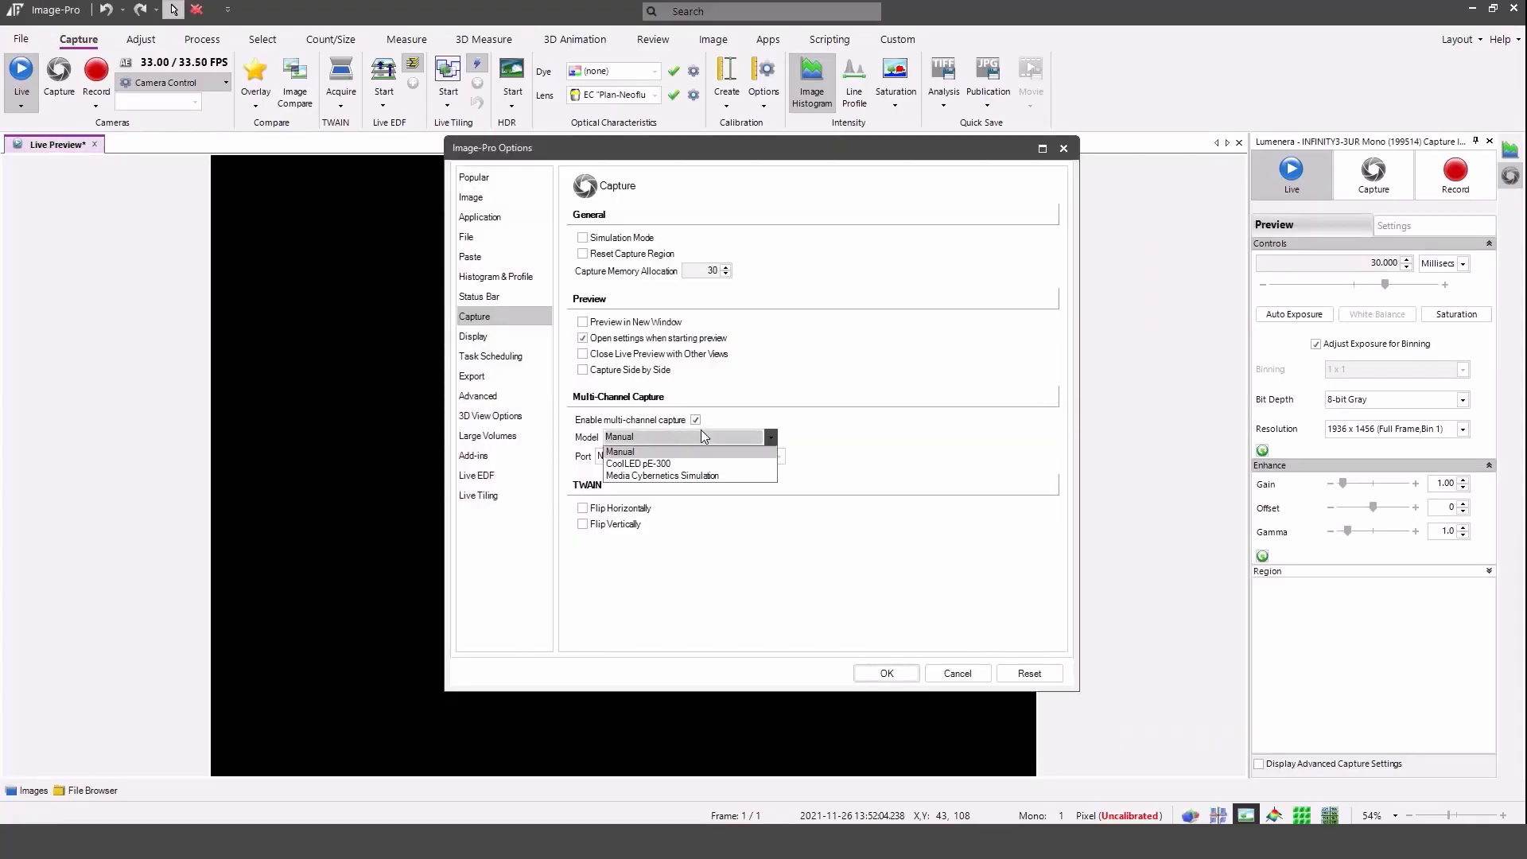
{"action": "left_click", "coordinate": [700, 462]}
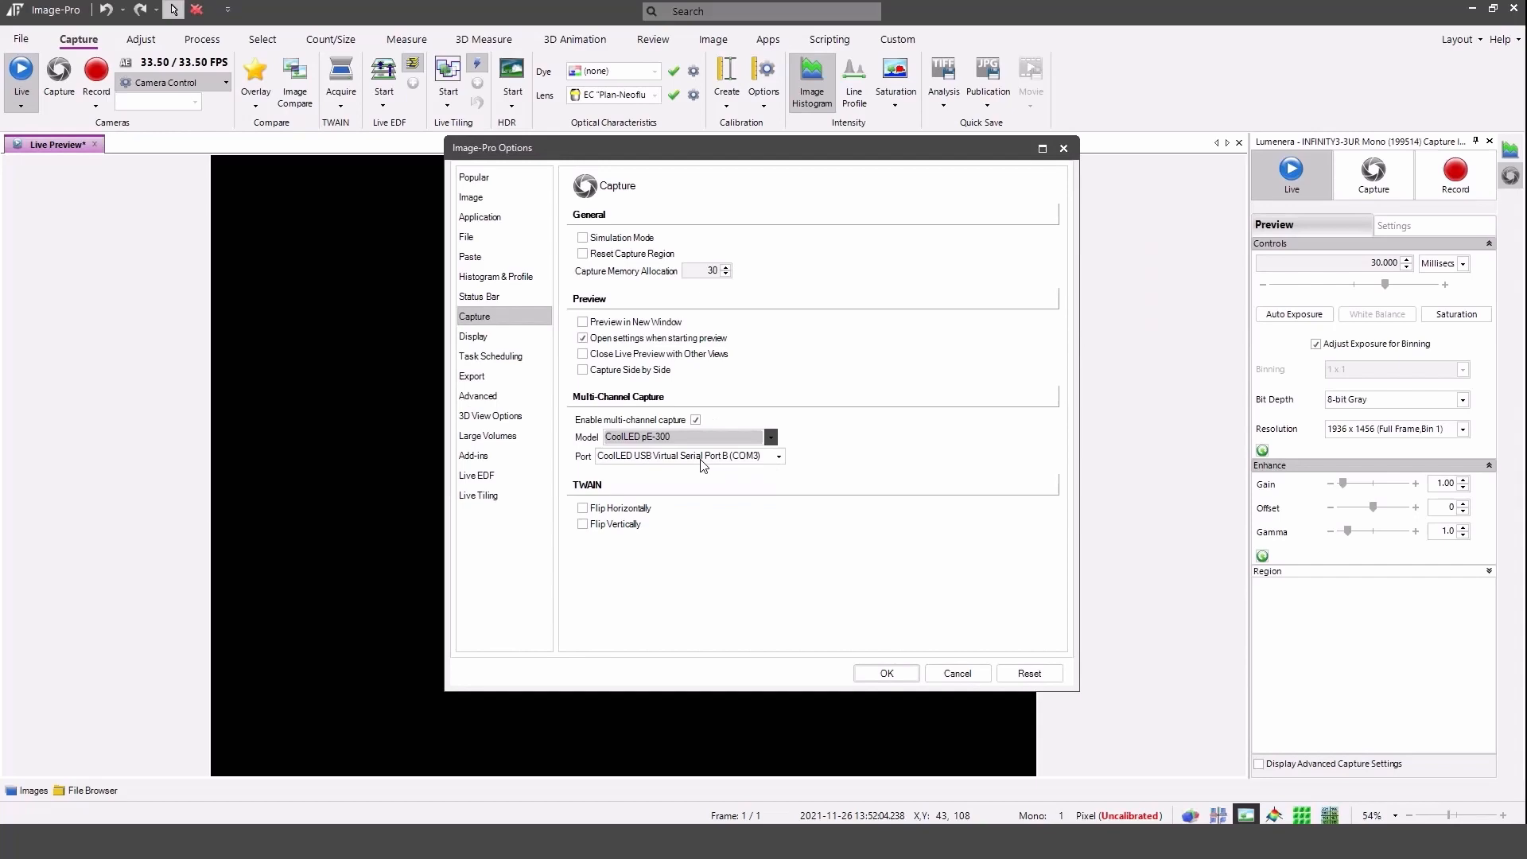
{"action": "left_click", "coordinate": [777, 459]}
{"action": "left_click", "coordinate": [776, 459]}
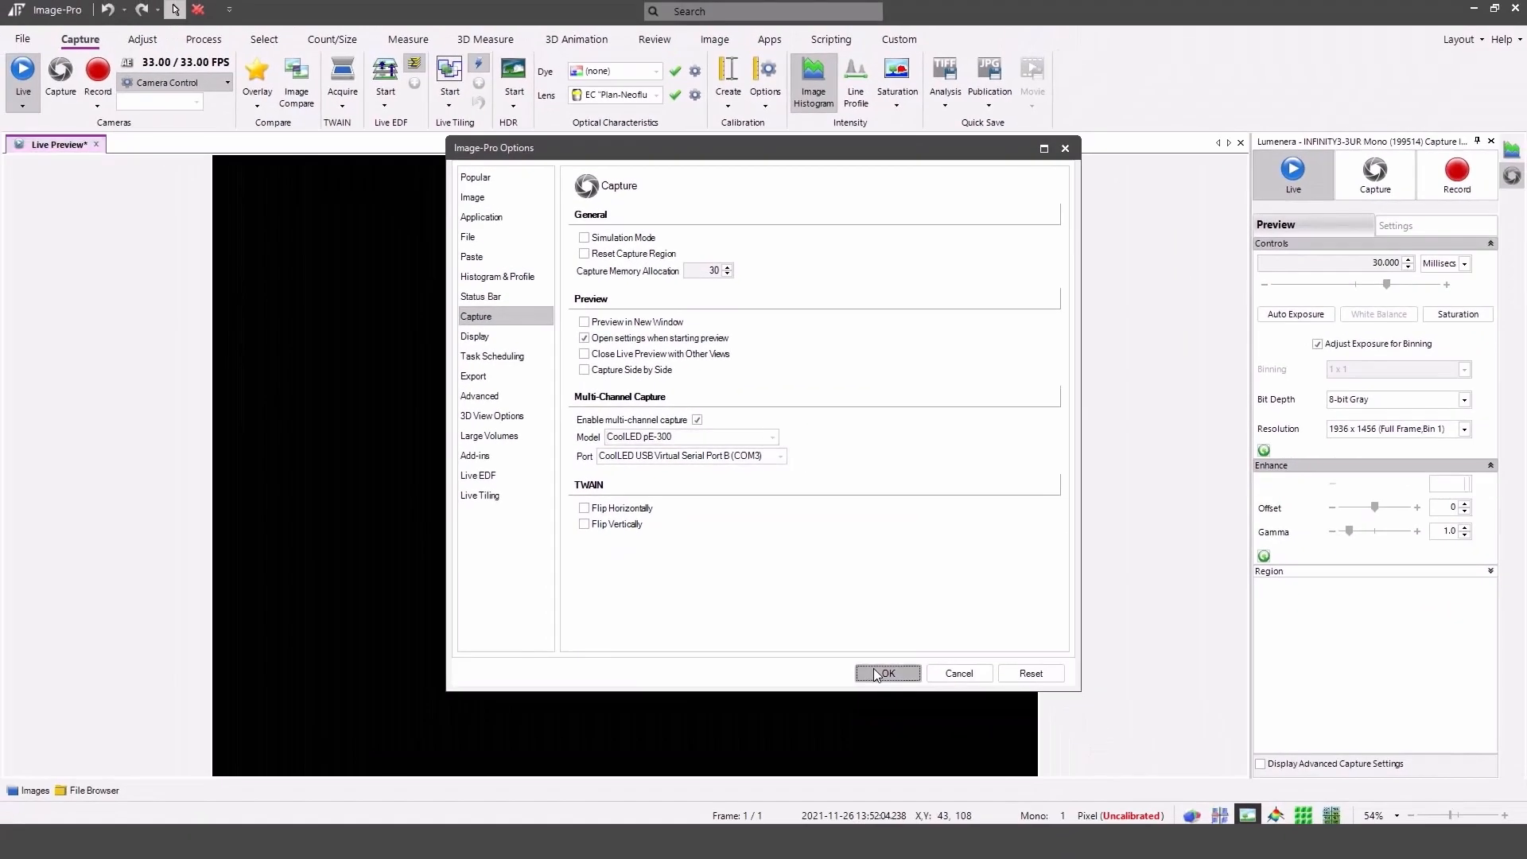
{"action": "left_click", "coordinate": [873, 673]}
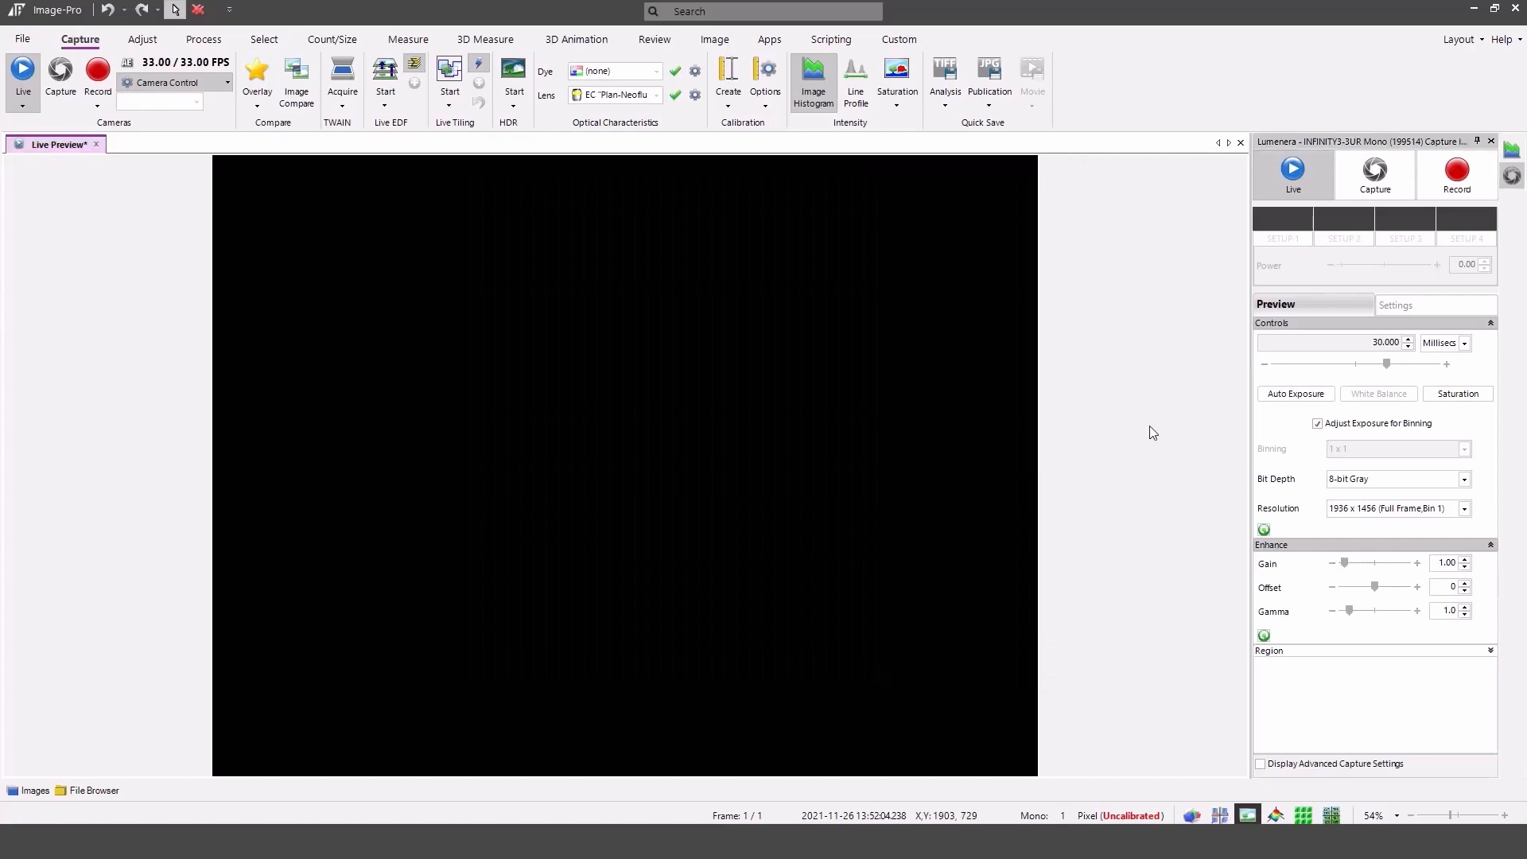
Open the capture settings' custom controls and set the first channel's excitation to 365 nm.
{"action": "left_click", "coordinate": [1401, 307]}
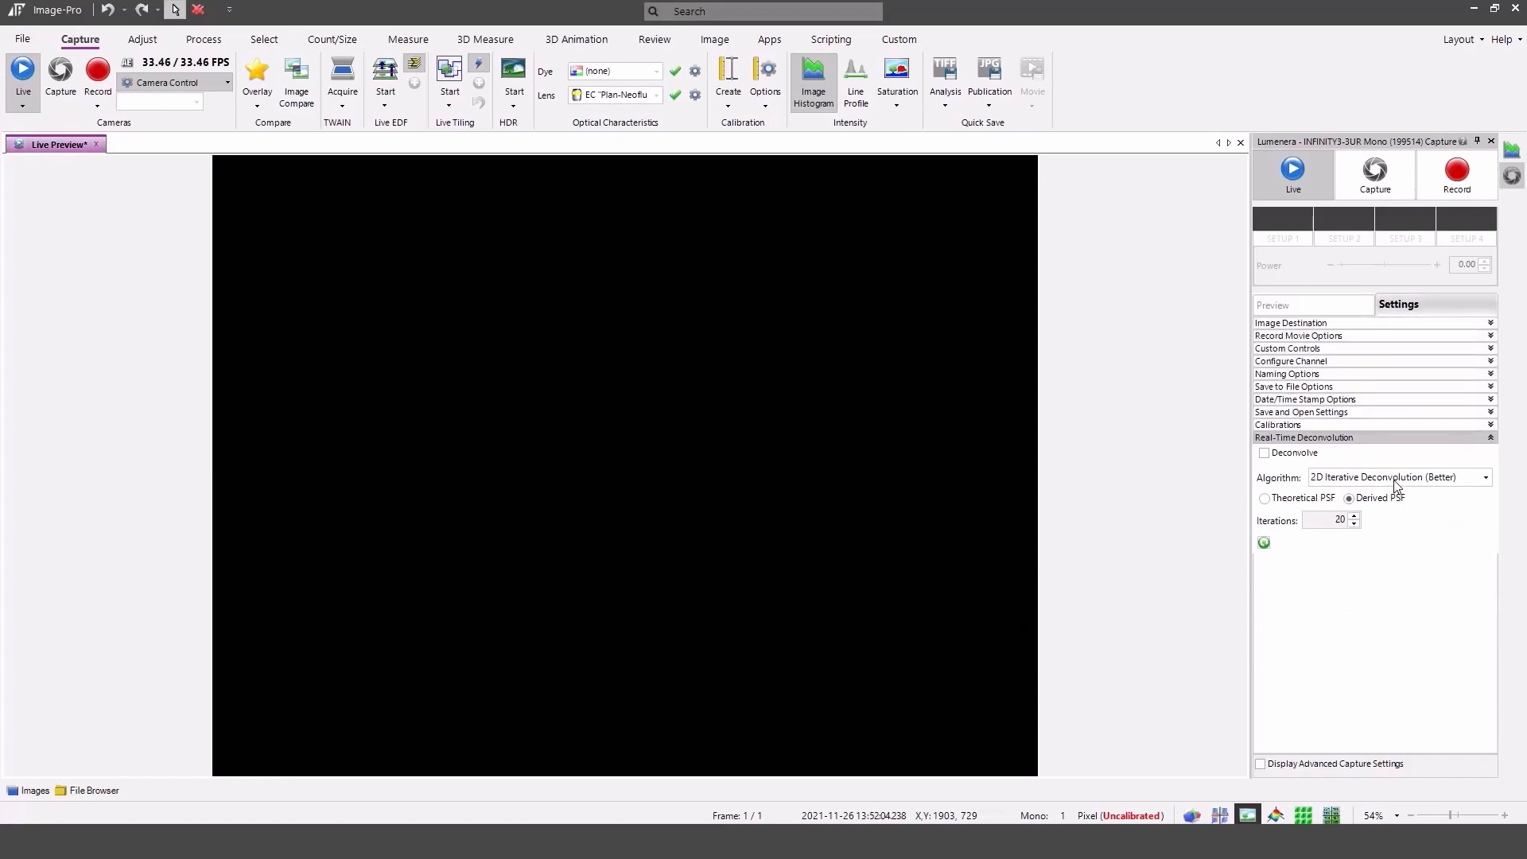
{"action": "left_click", "coordinate": [1387, 361]}
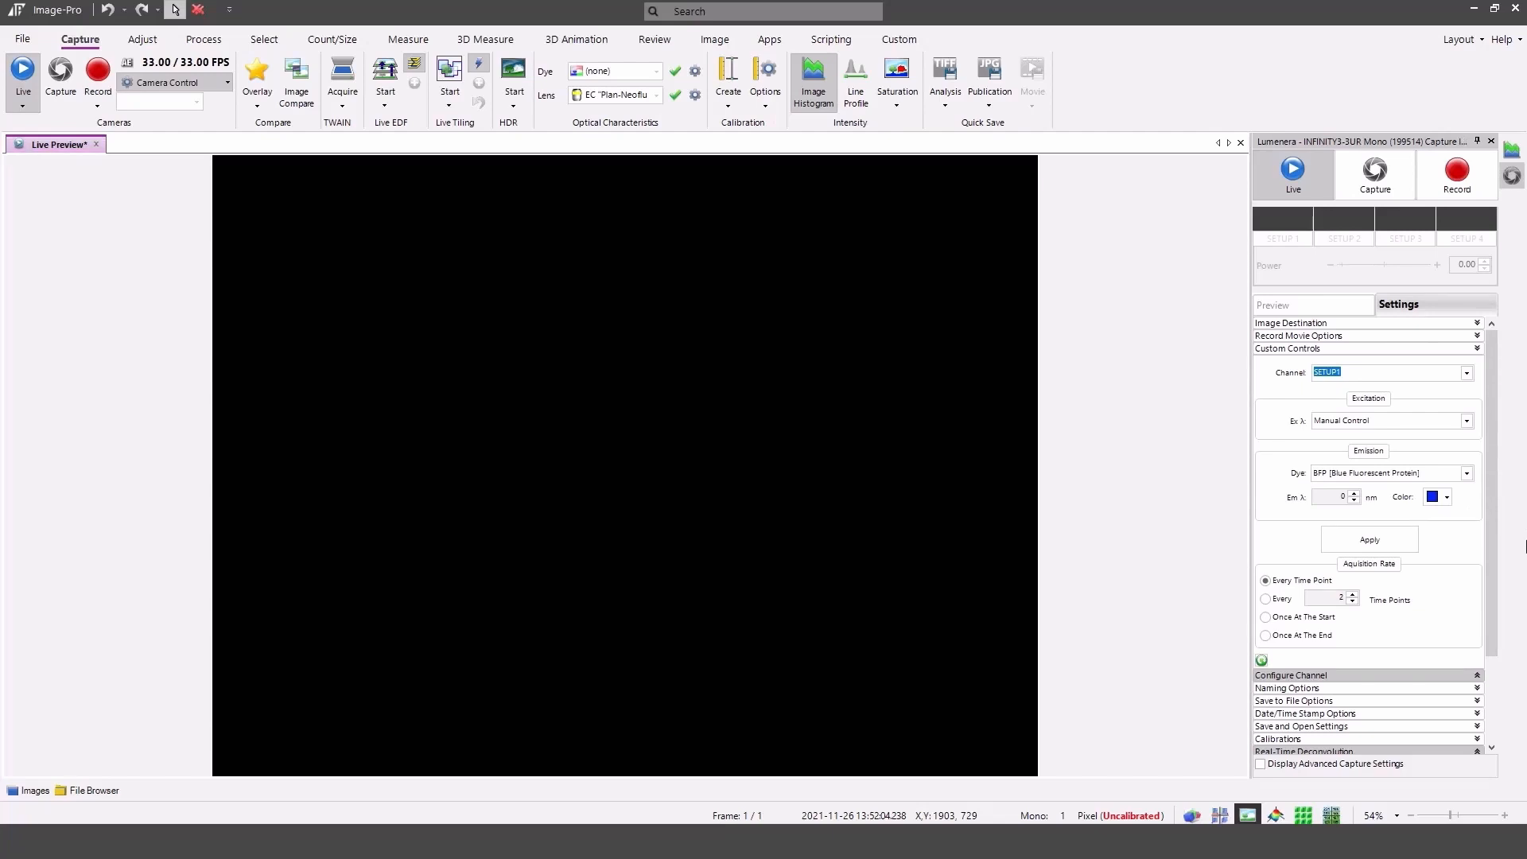
{"action": "left_click", "coordinate": [1466, 421]}
{"action": "left_click", "coordinate": [1466, 436]}
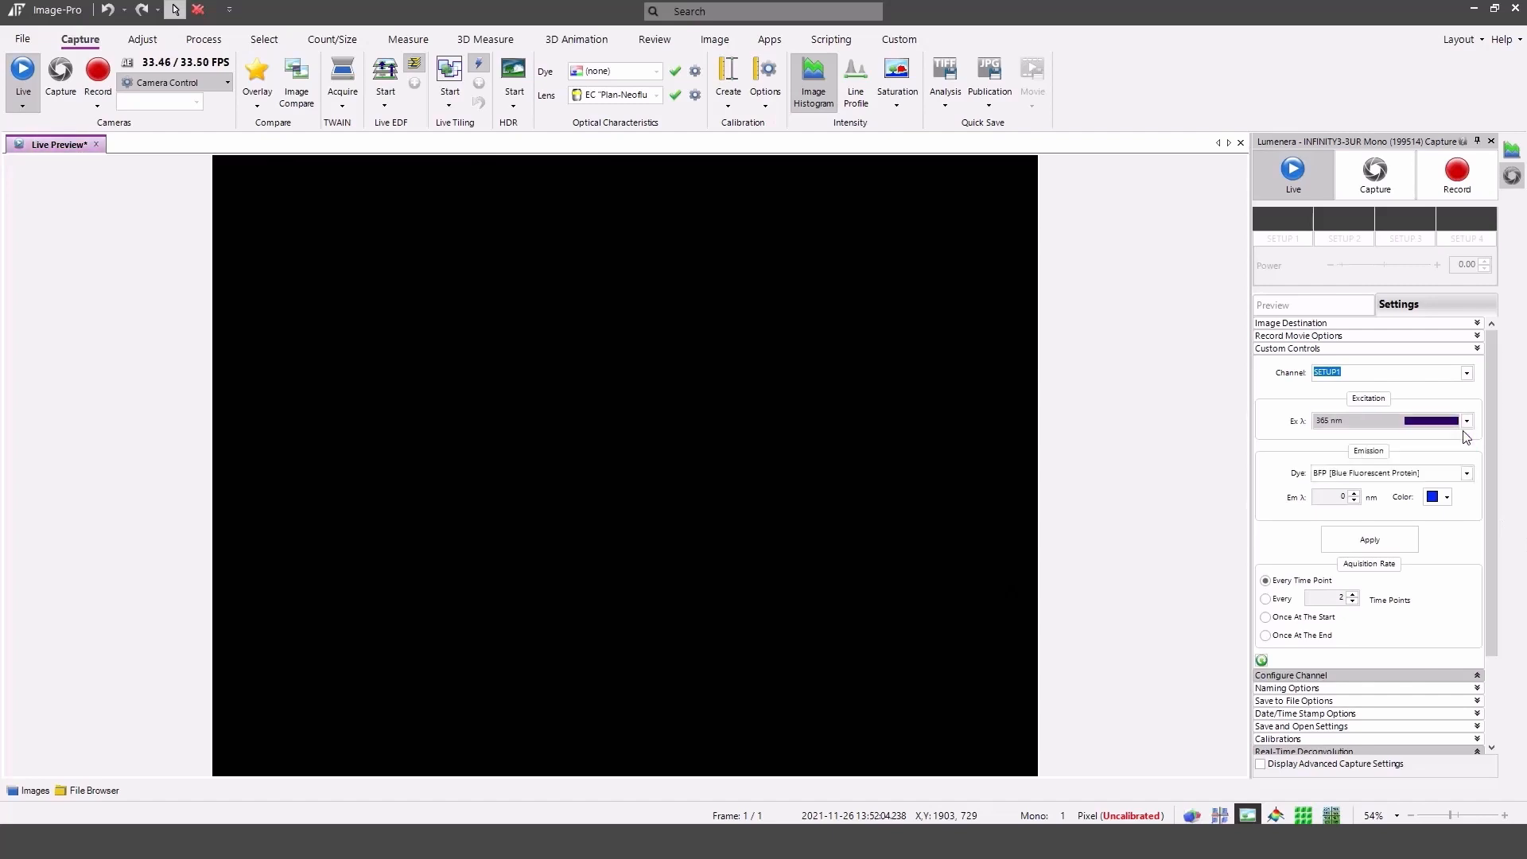
Set the first channel's emission dye to DAPI and apply the channel.
{"action": "left_click", "coordinate": [1466, 475]}
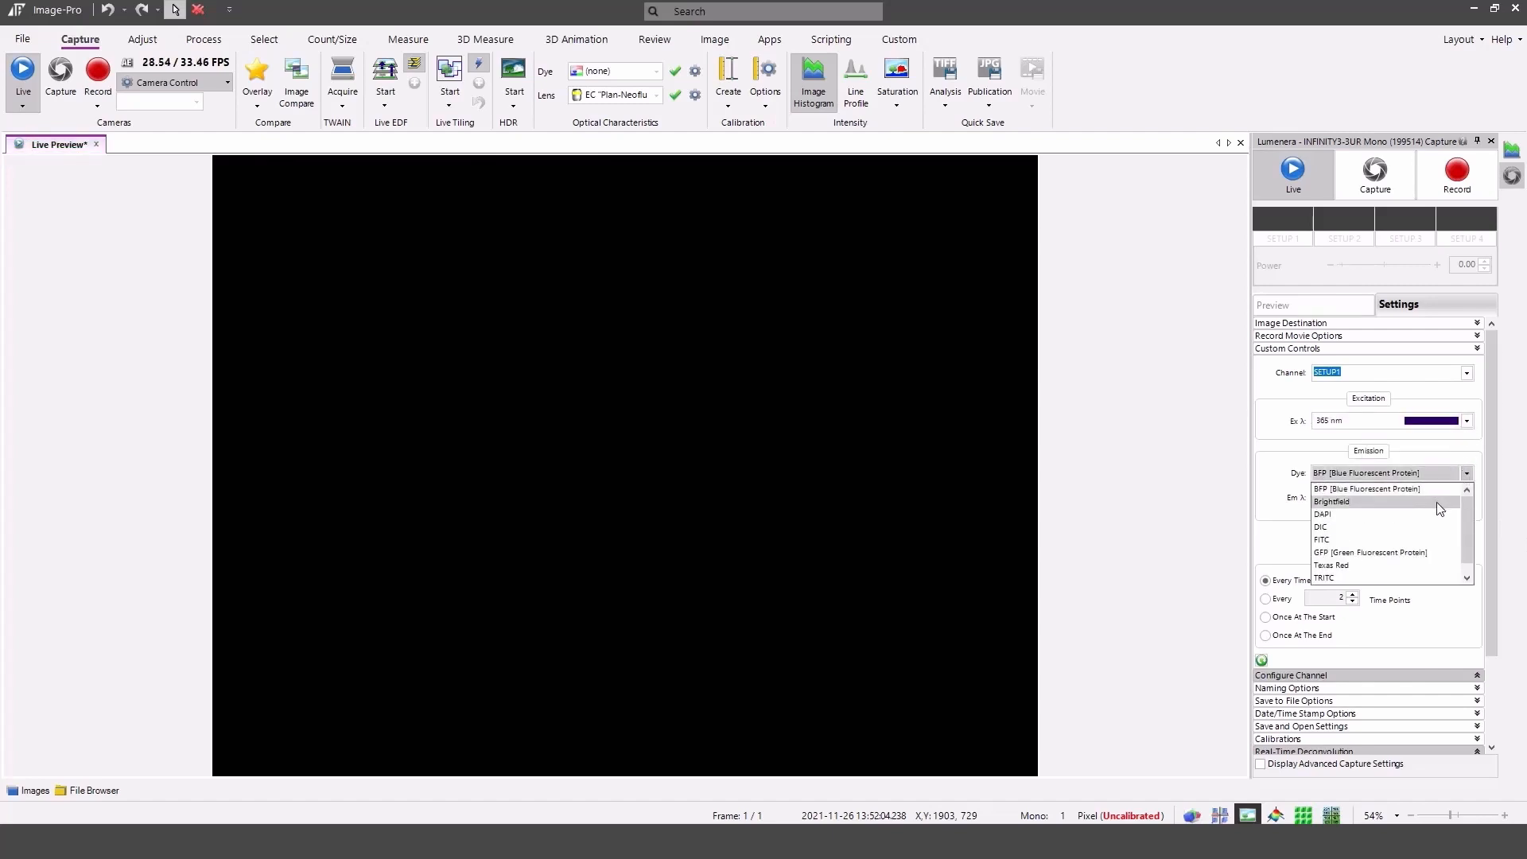
{"action": "key", "text": "Up"}
{"action": "key", "text": "Return"}
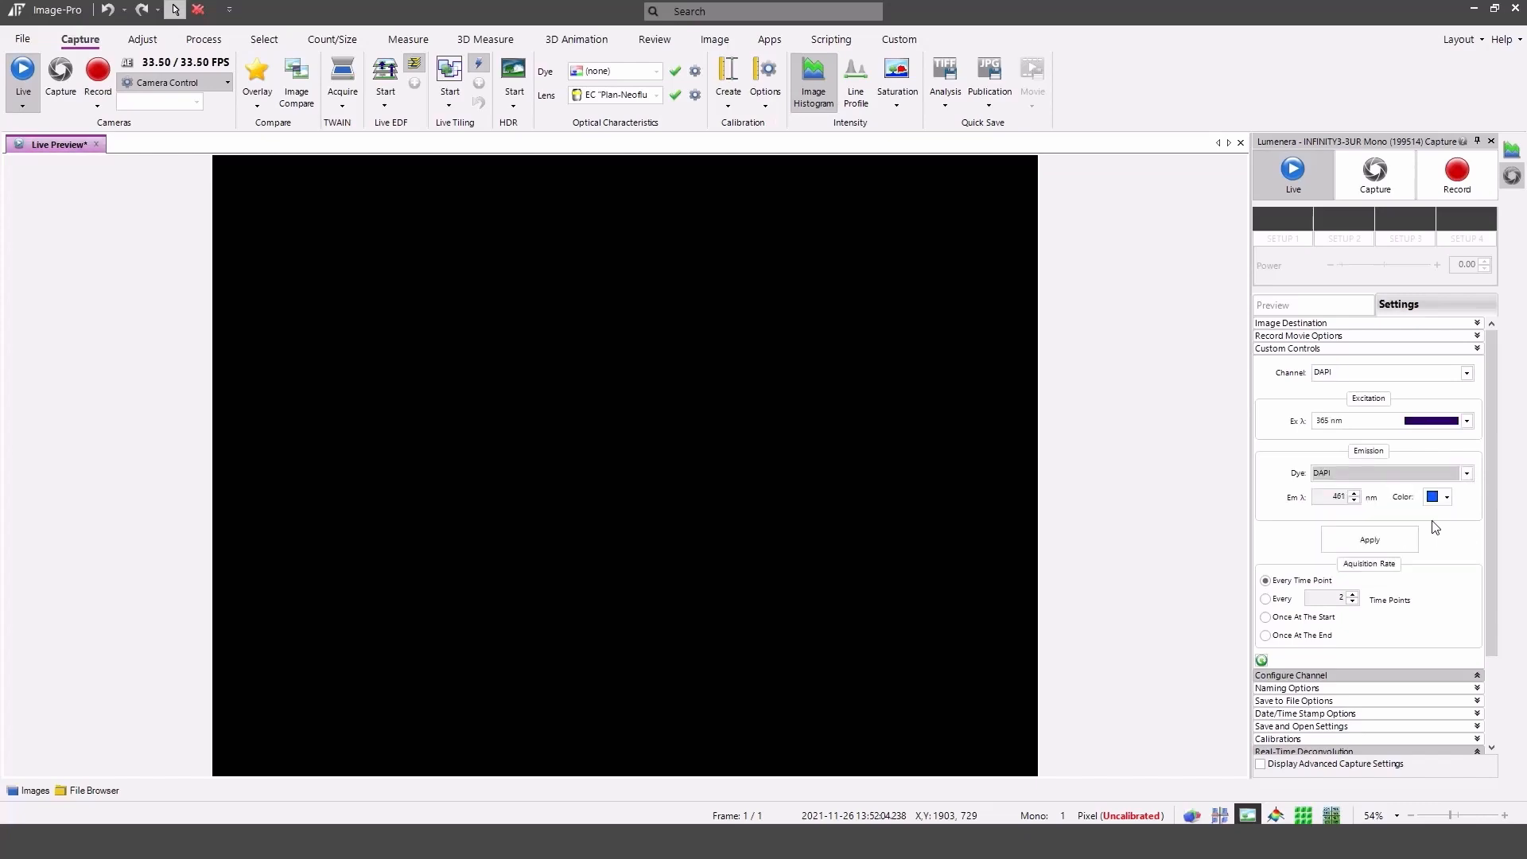
{"action": "left_click", "coordinate": [1401, 538]}
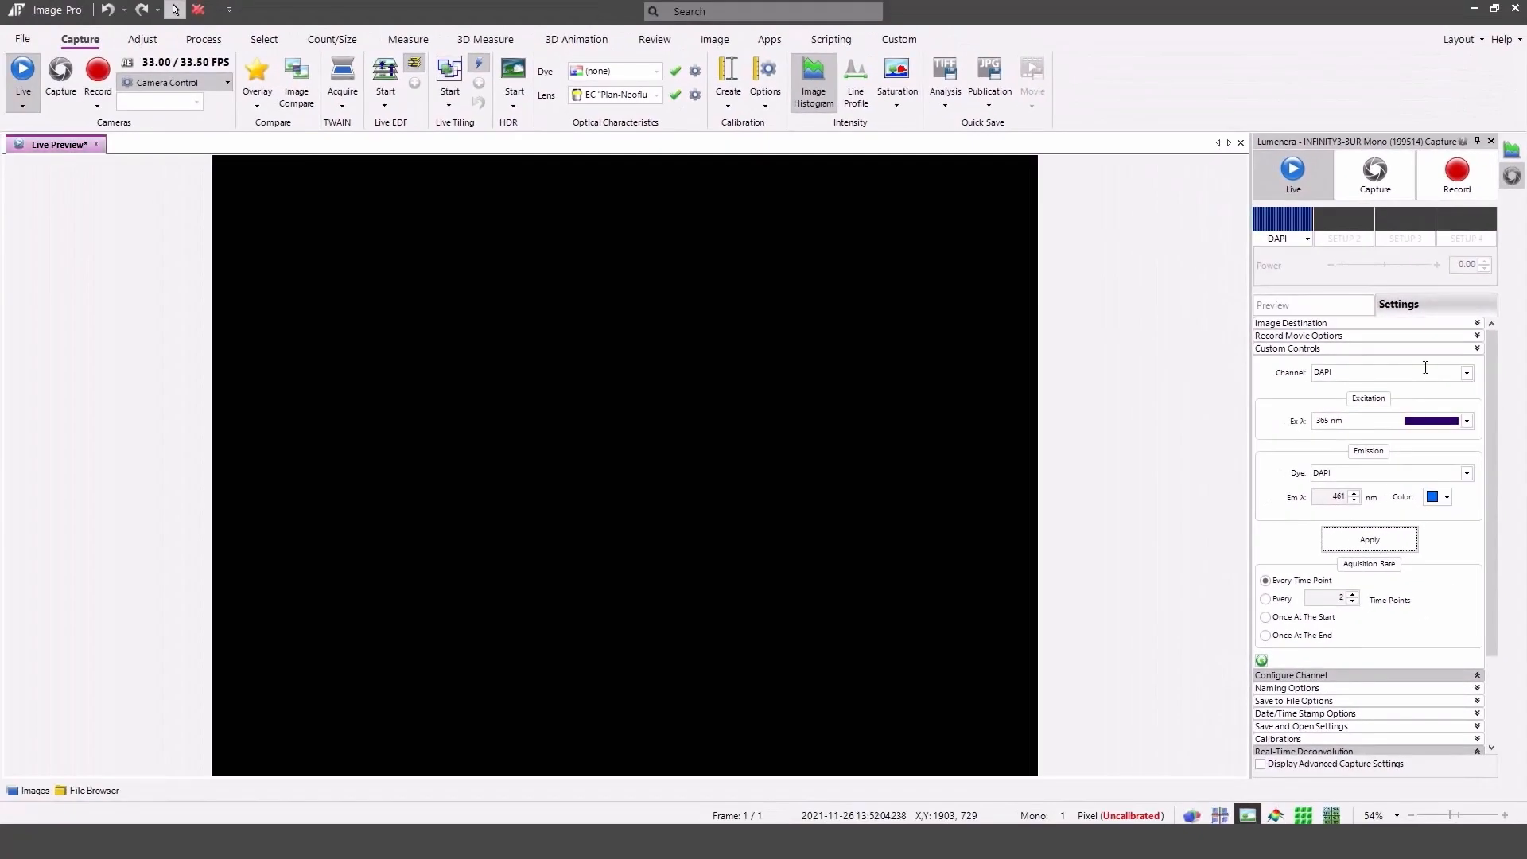
Configure channel SETUP2 with 450 nm excitation and FITC dye, and apply it.
{"action": "left_click", "coordinate": [1466, 373]}
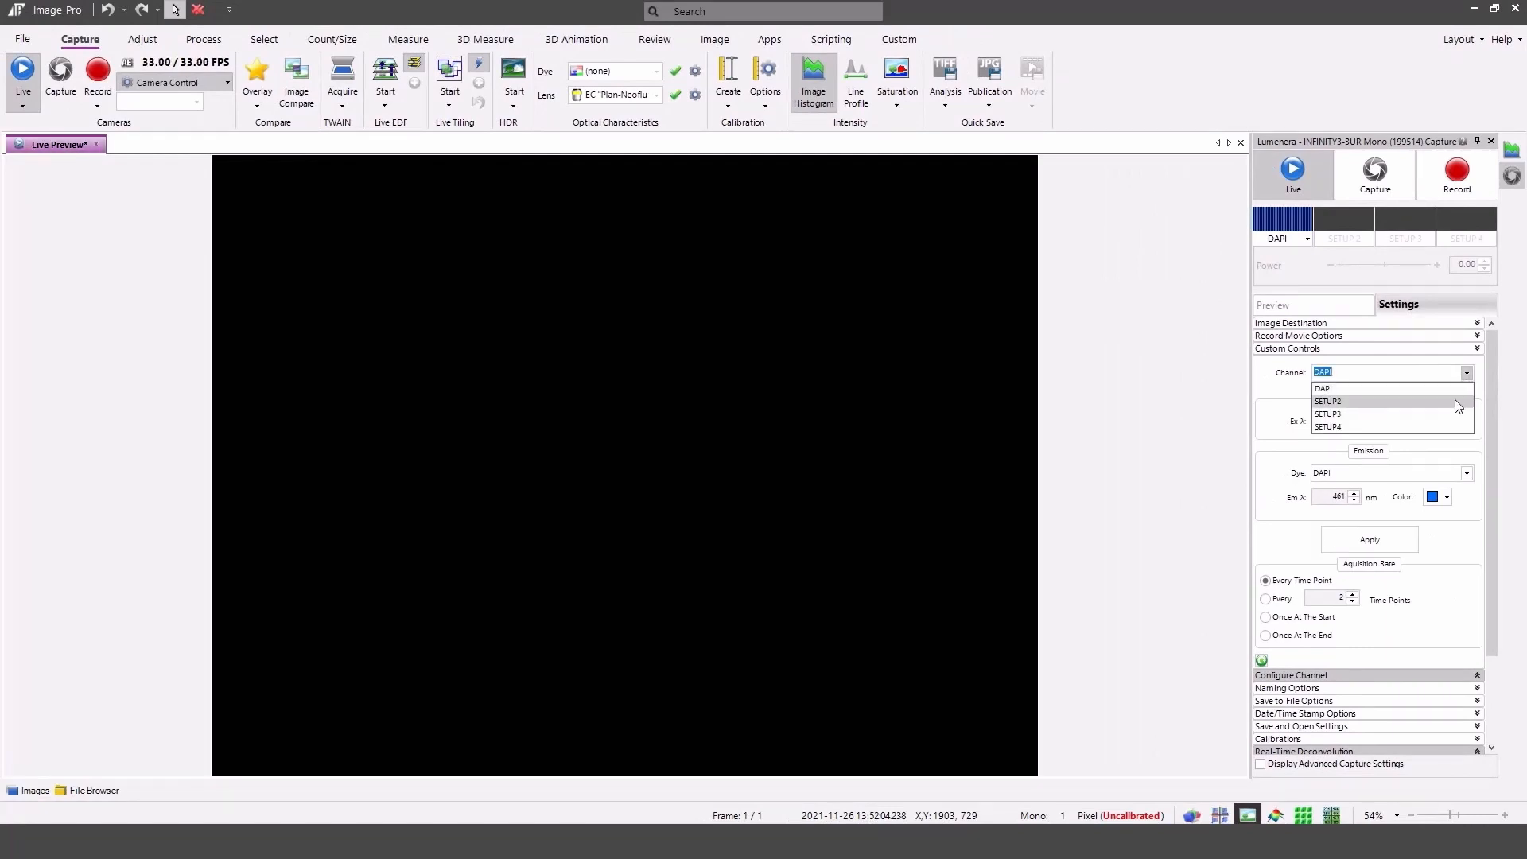
{"action": "left_click", "coordinate": [1456, 401]}
{"action": "left_click", "coordinate": [1467, 419]}
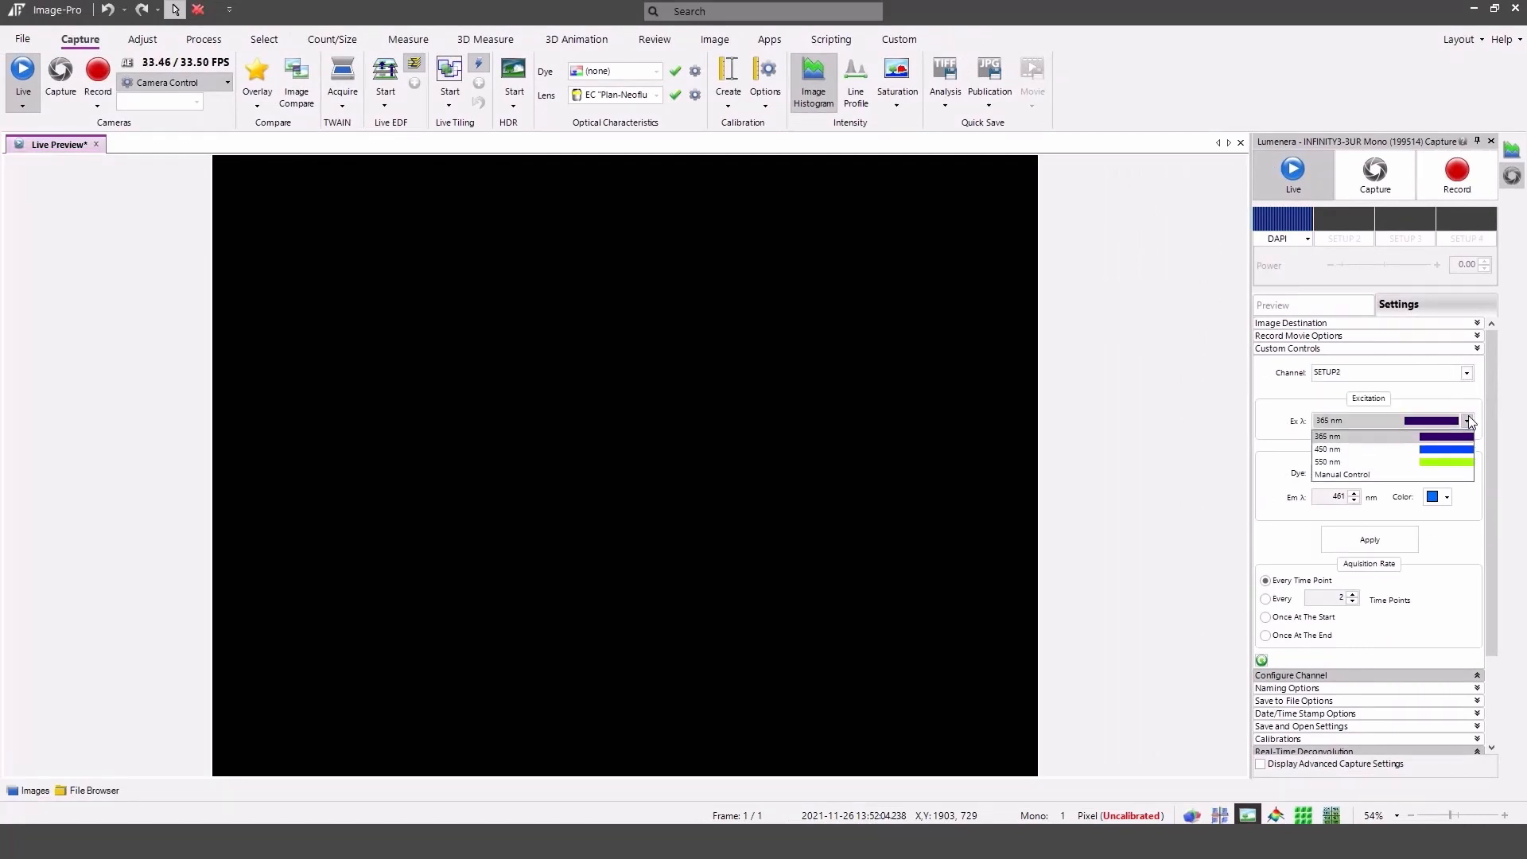
{"action": "left_click", "coordinate": [1467, 450]}
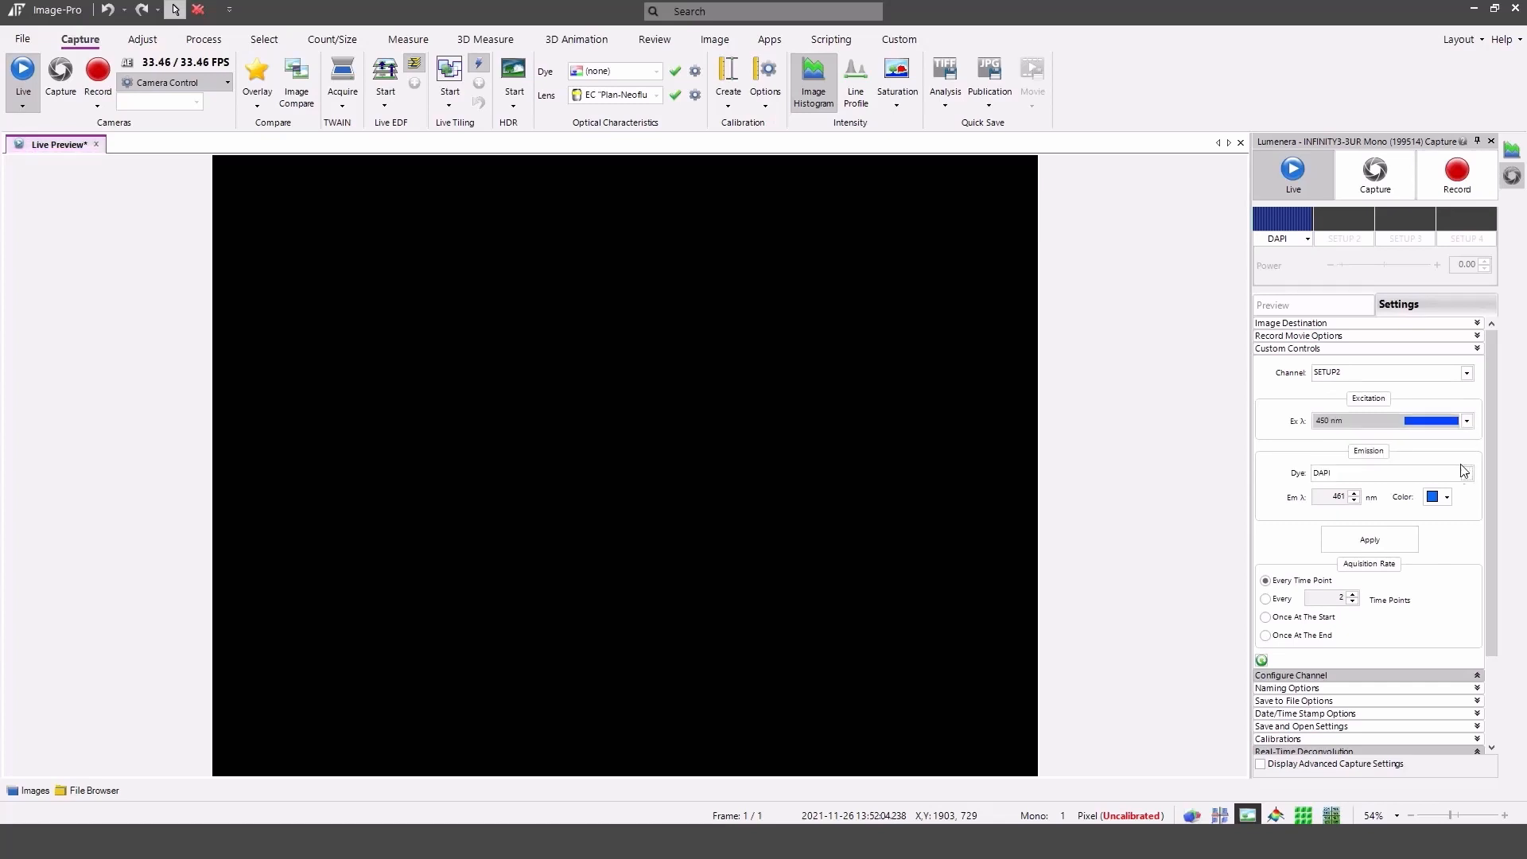
{"action": "left_click", "coordinate": [1466, 475]}
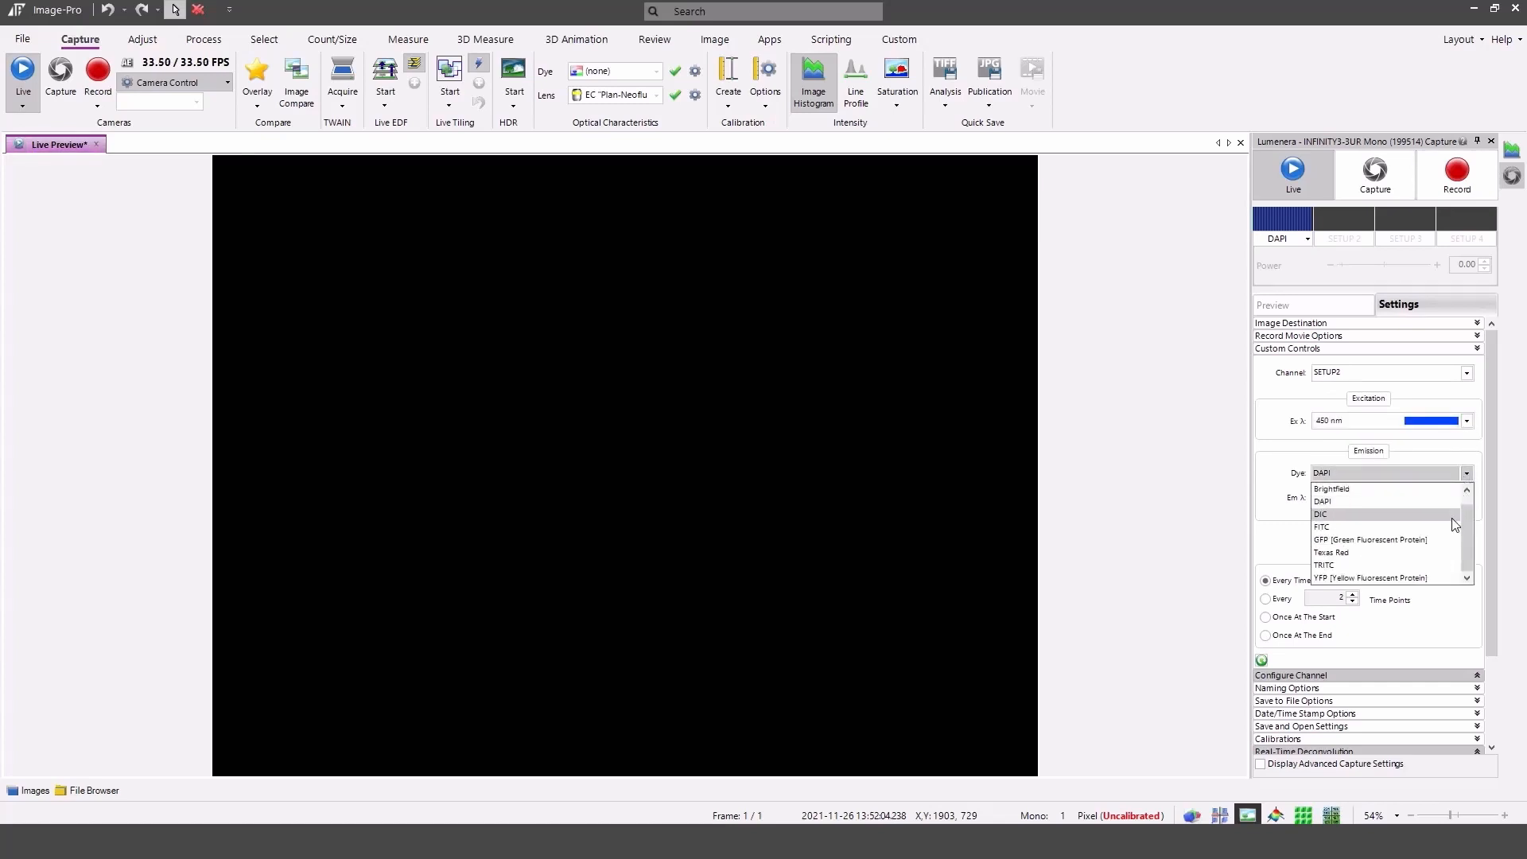
{"action": "left_click", "coordinate": [1449, 538]}
{"action": "left_click", "coordinate": [1396, 534]}
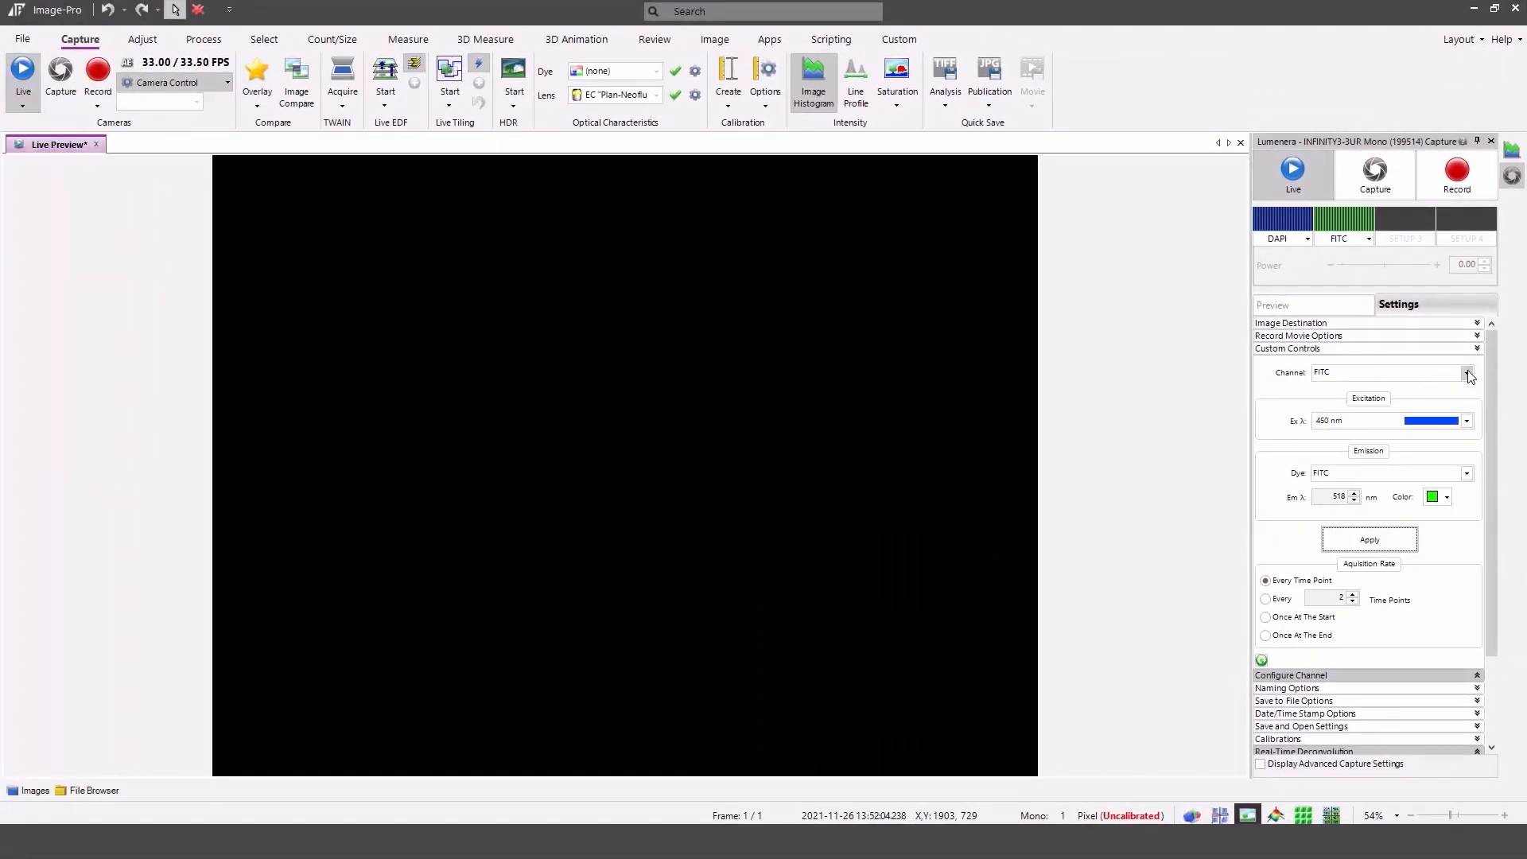
Configure channel SETUP3 with 550 nm excitation and TRITC dye, and apply it.
{"action": "left_click", "coordinate": [1466, 373]}
{"action": "left_click", "coordinate": [1453, 413]}
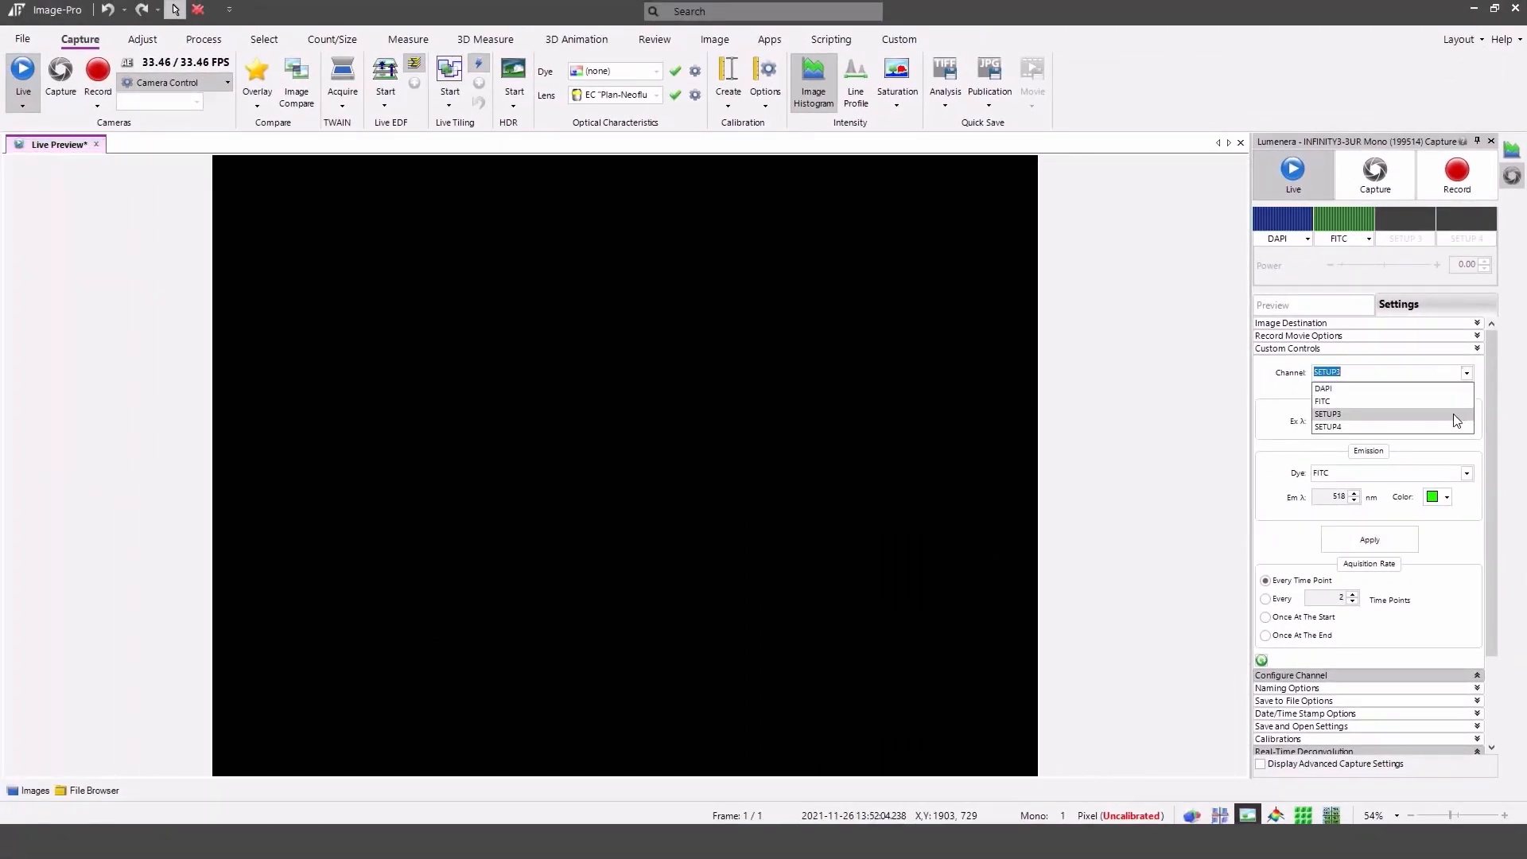
{"action": "left_click", "coordinate": [1467, 422]}
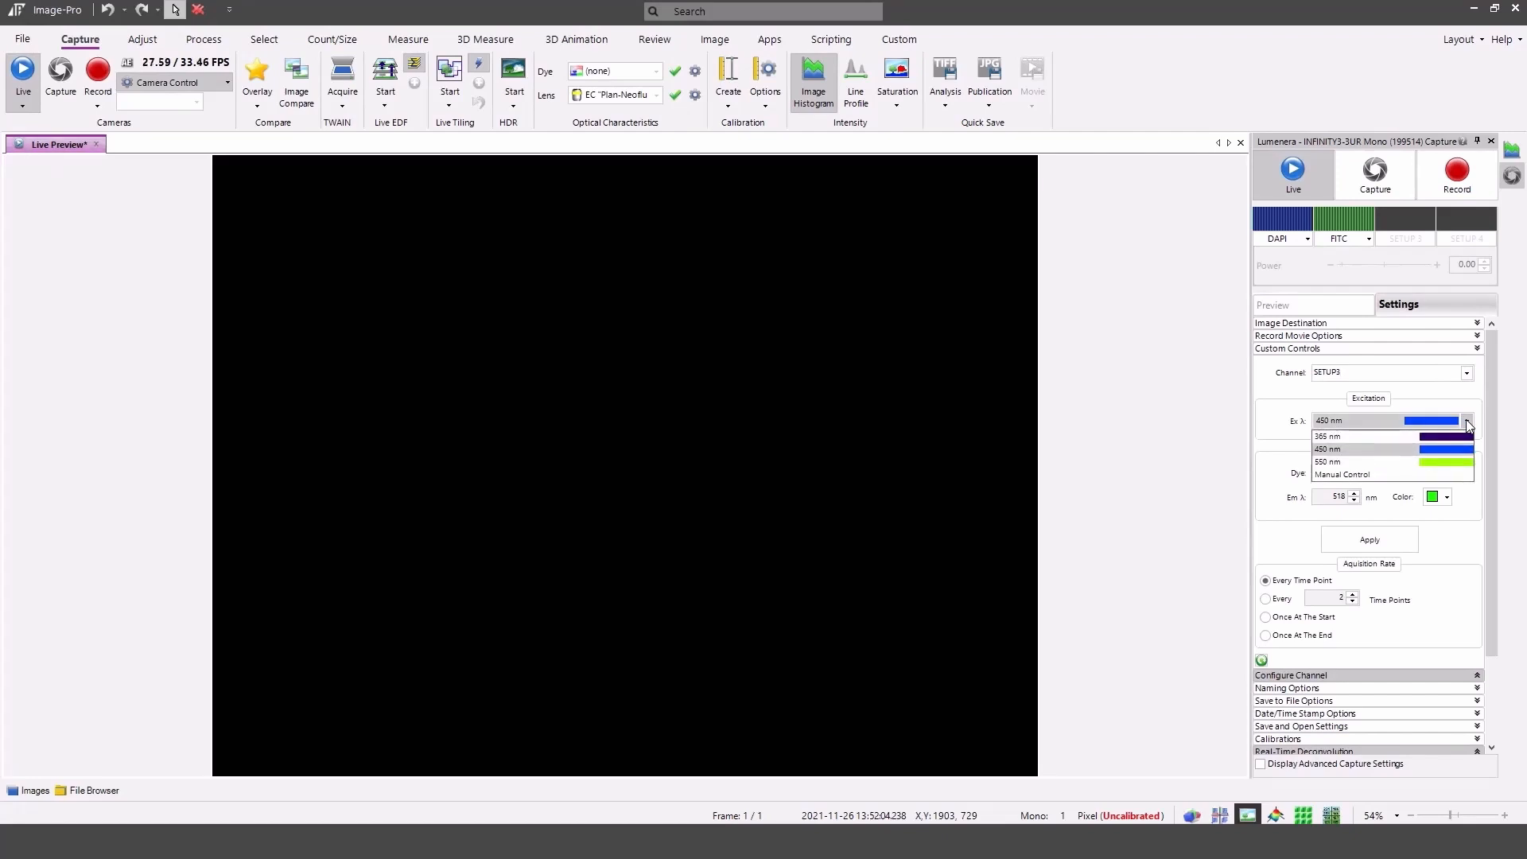
{"action": "left_click", "coordinate": [1463, 466]}
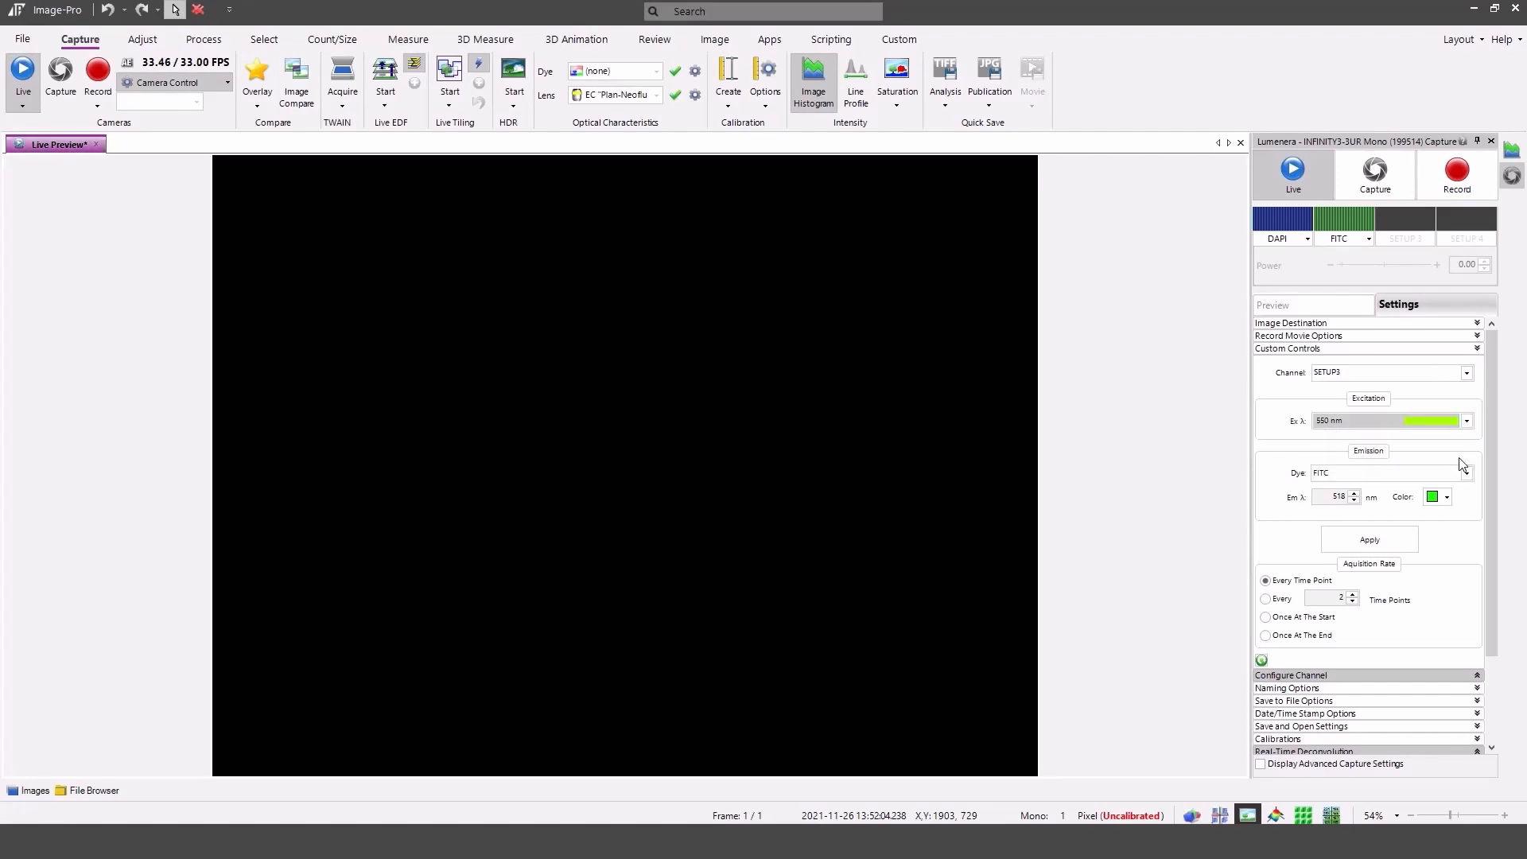
{"action": "left_click", "coordinate": [1465, 473]}
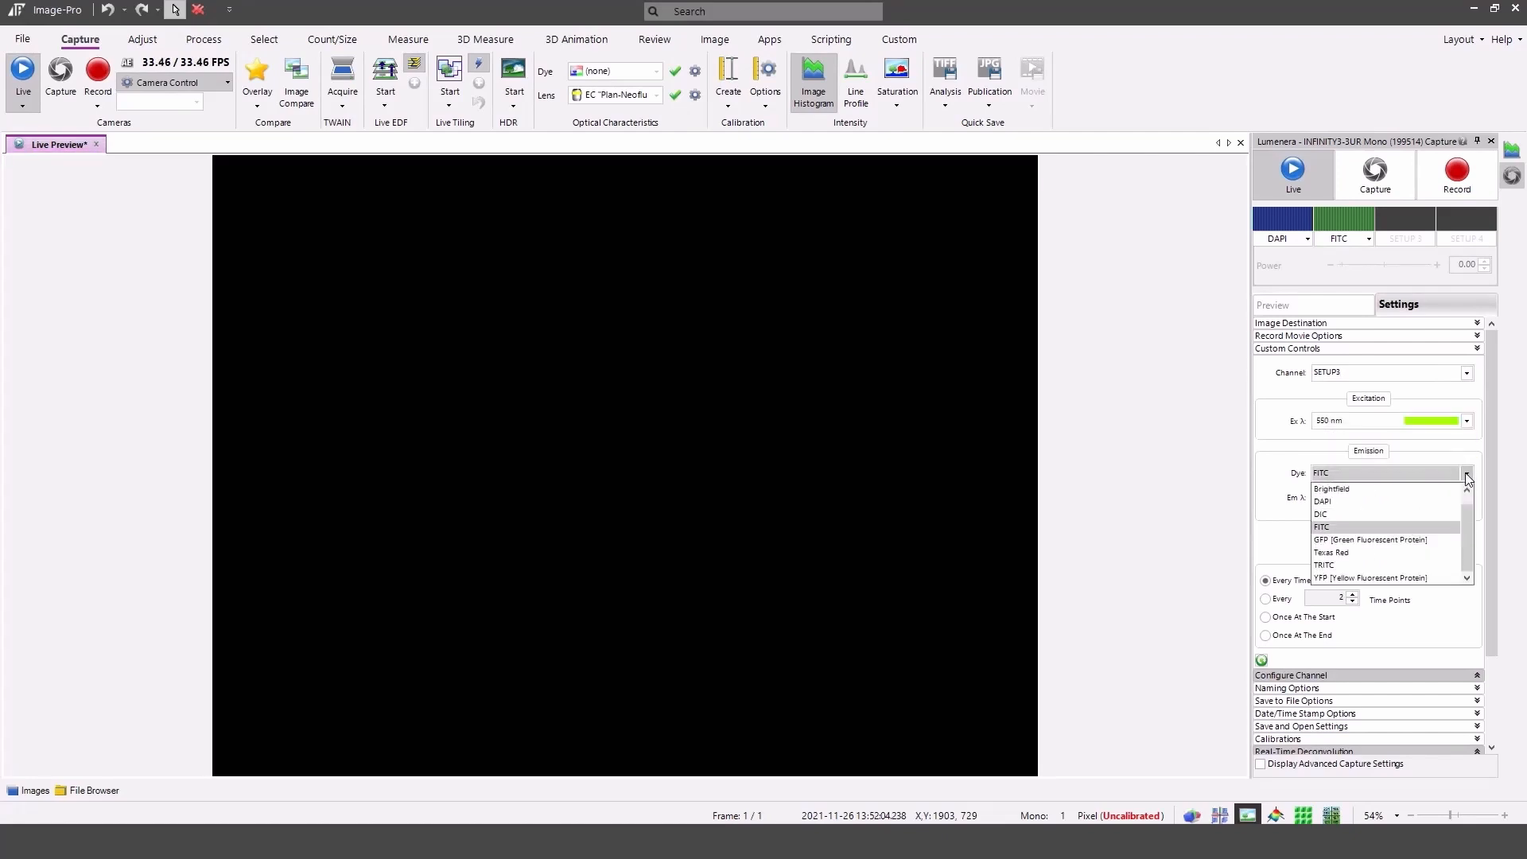
{"action": "left_click", "coordinate": [1443, 563]}
{"action": "left_click", "coordinate": [1413, 543]}
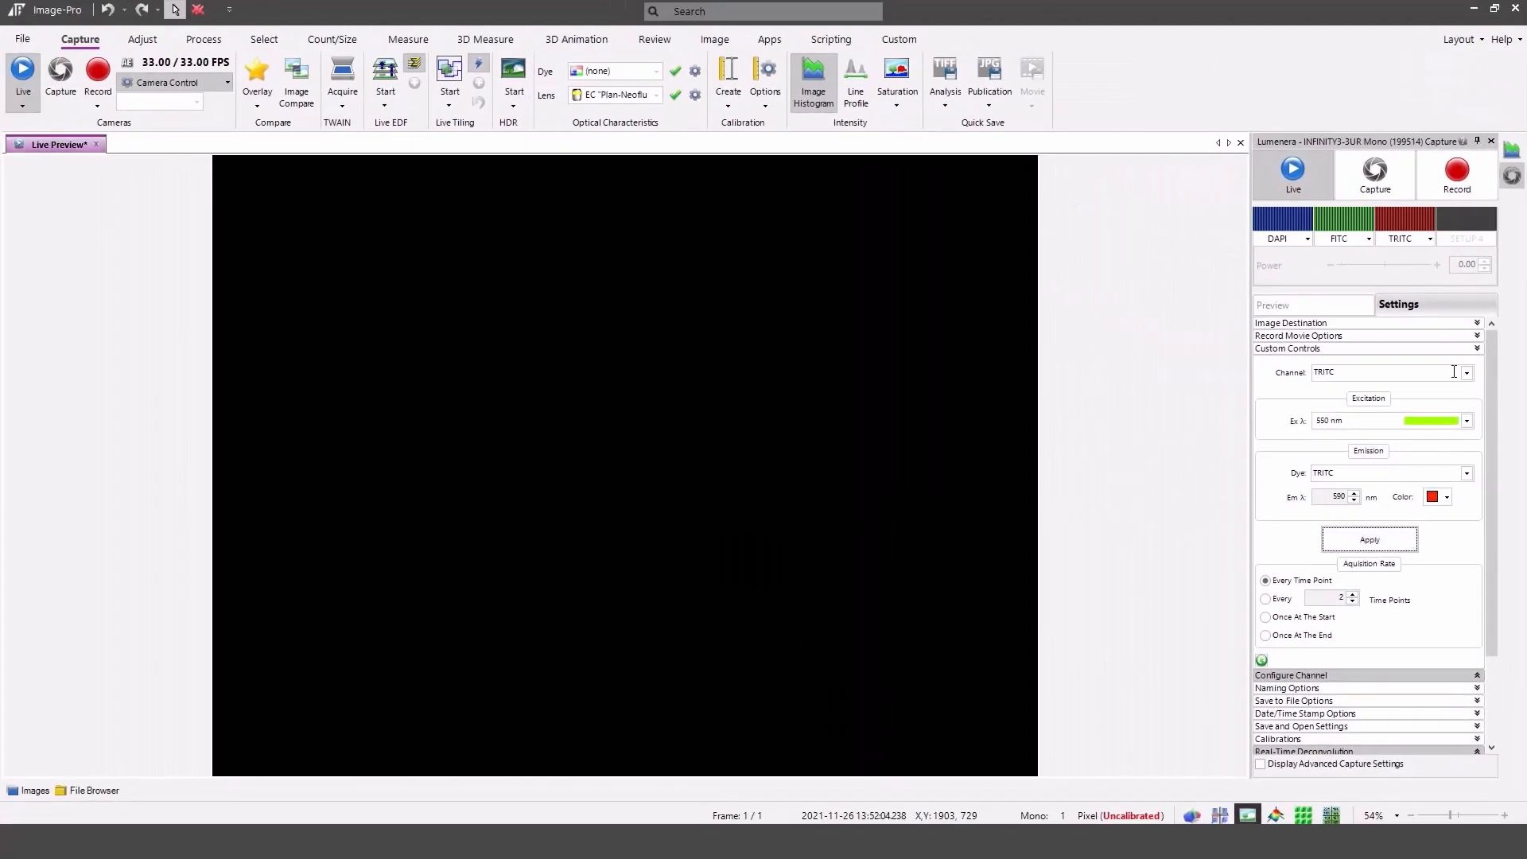
Configure channel SETUP4 with Manual Control excitation and Brightfield dye, and apply it.
{"action": "left_click", "coordinate": [1467, 373]}
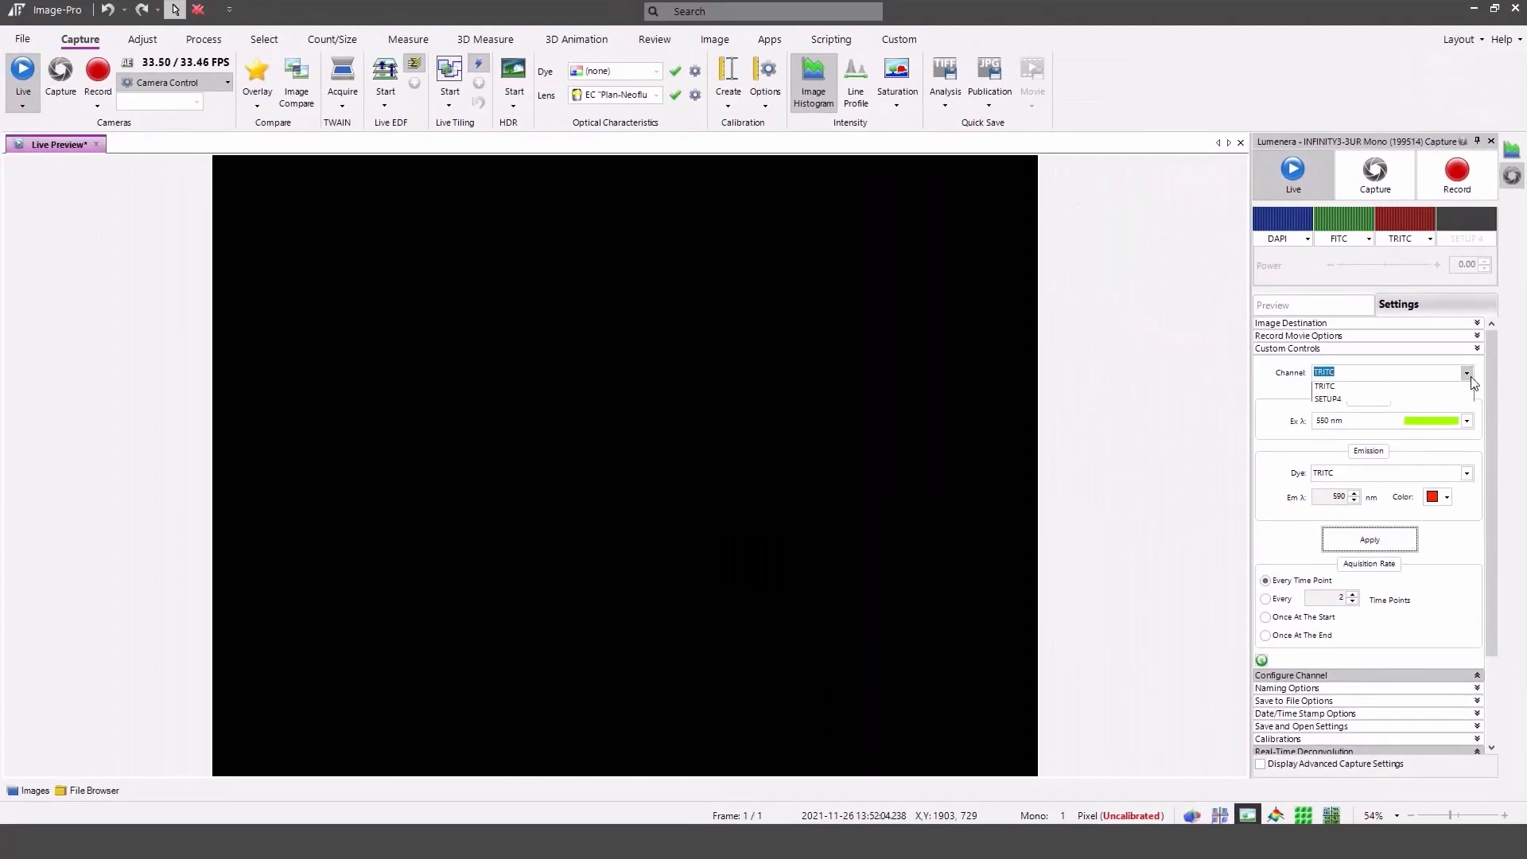
{"action": "left_click", "coordinate": [1459, 426]}
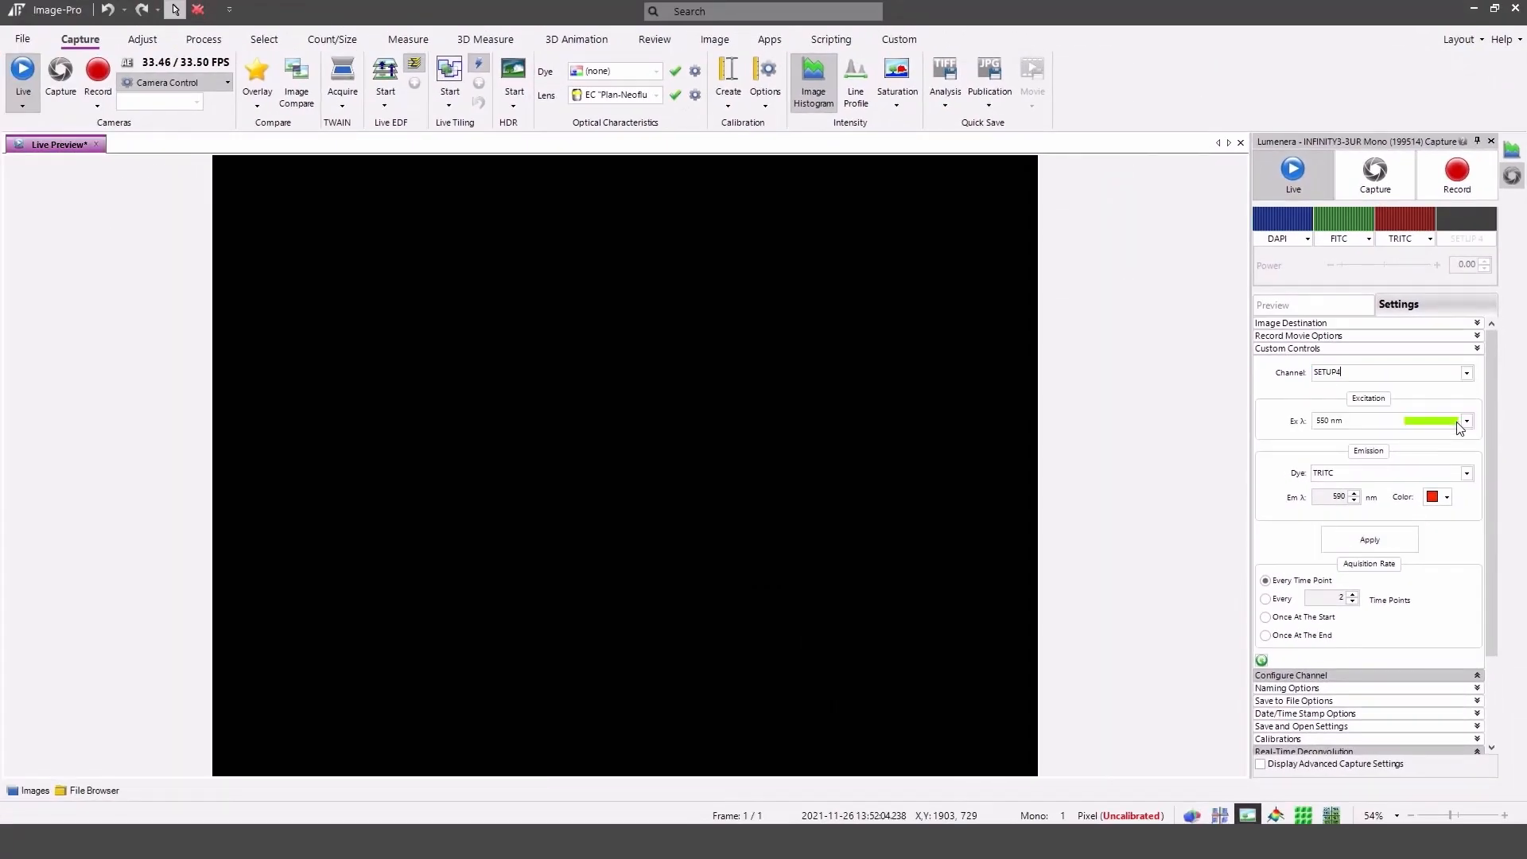
{"action": "left_click", "coordinate": [1467, 421]}
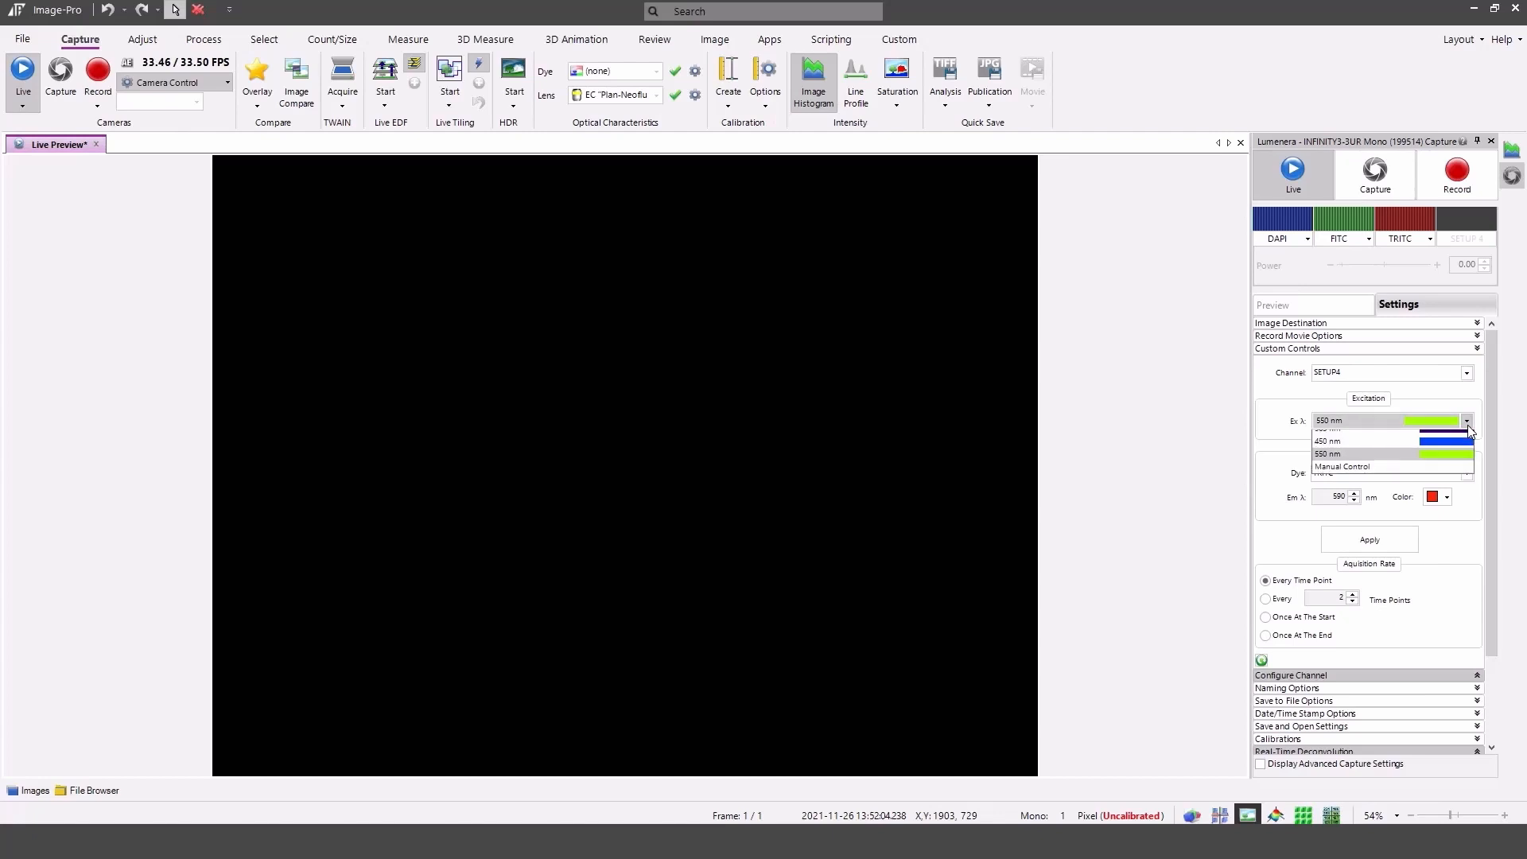
{"action": "left_click", "coordinate": [1458, 471]}
{"action": "left_click", "coordinate": [1467, 475]}
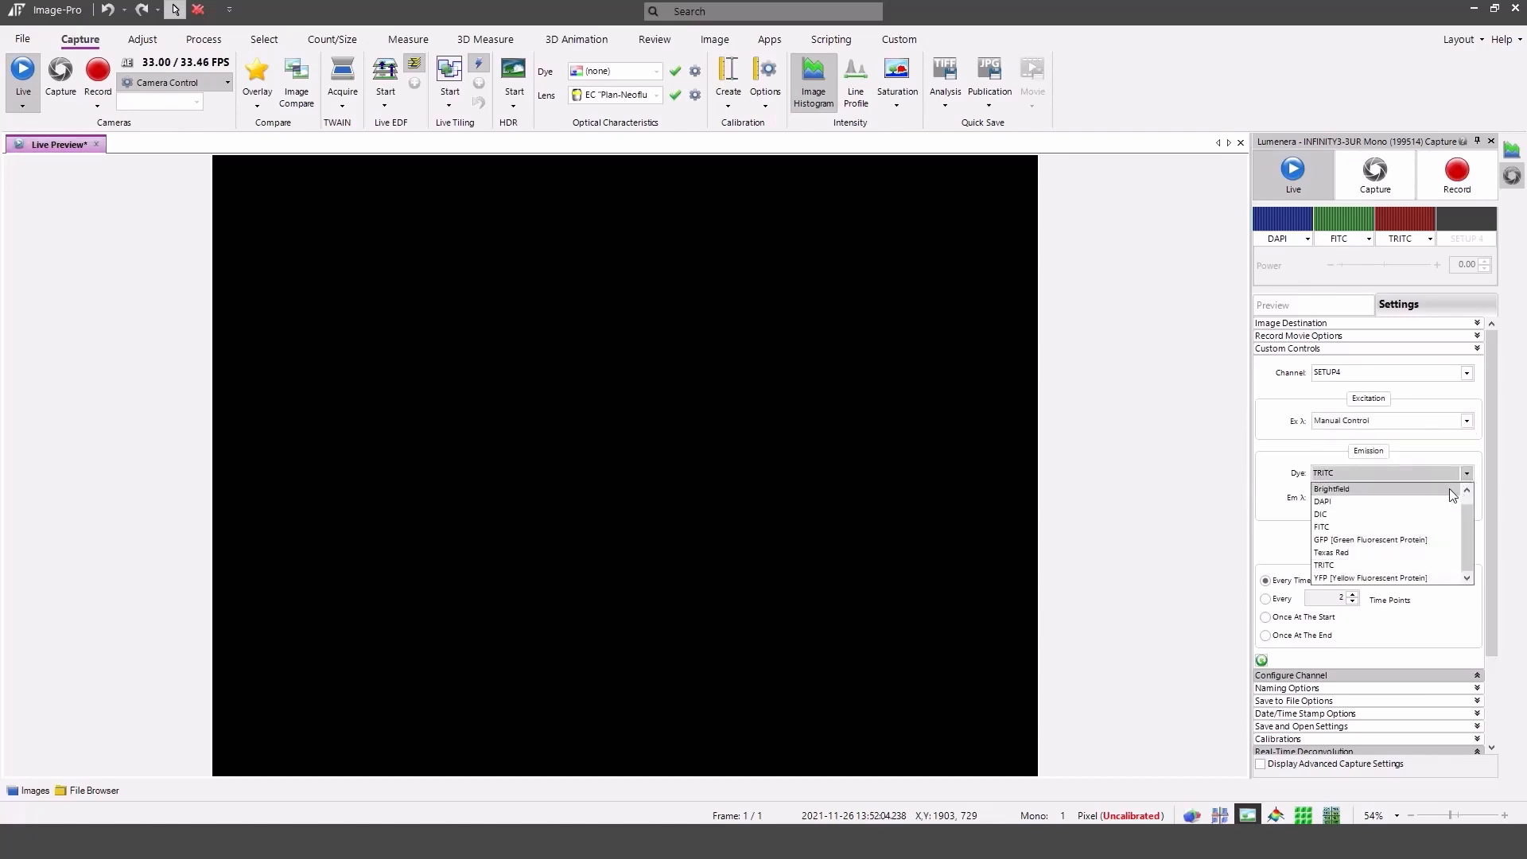
{"action": "left_click", "coordinate": [1449, 488]}
{"action": "left_click", "coordinate": [1381, 540]}
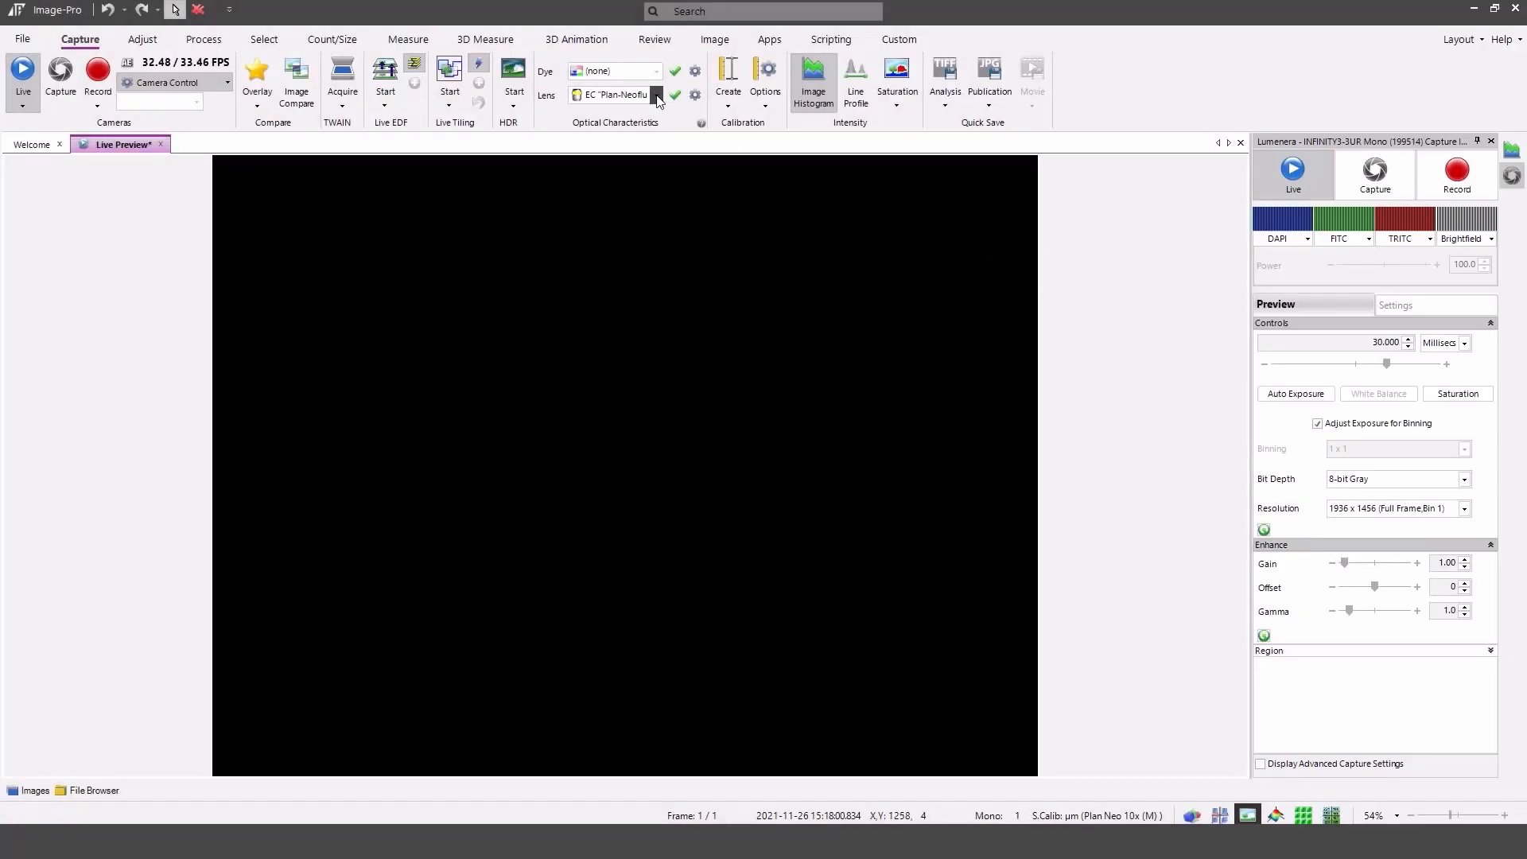
Select the EC Plan-Neofluar 40x/0.75 lens and apply it.
{"action": "left_click", "coordinate": [650, 97]}
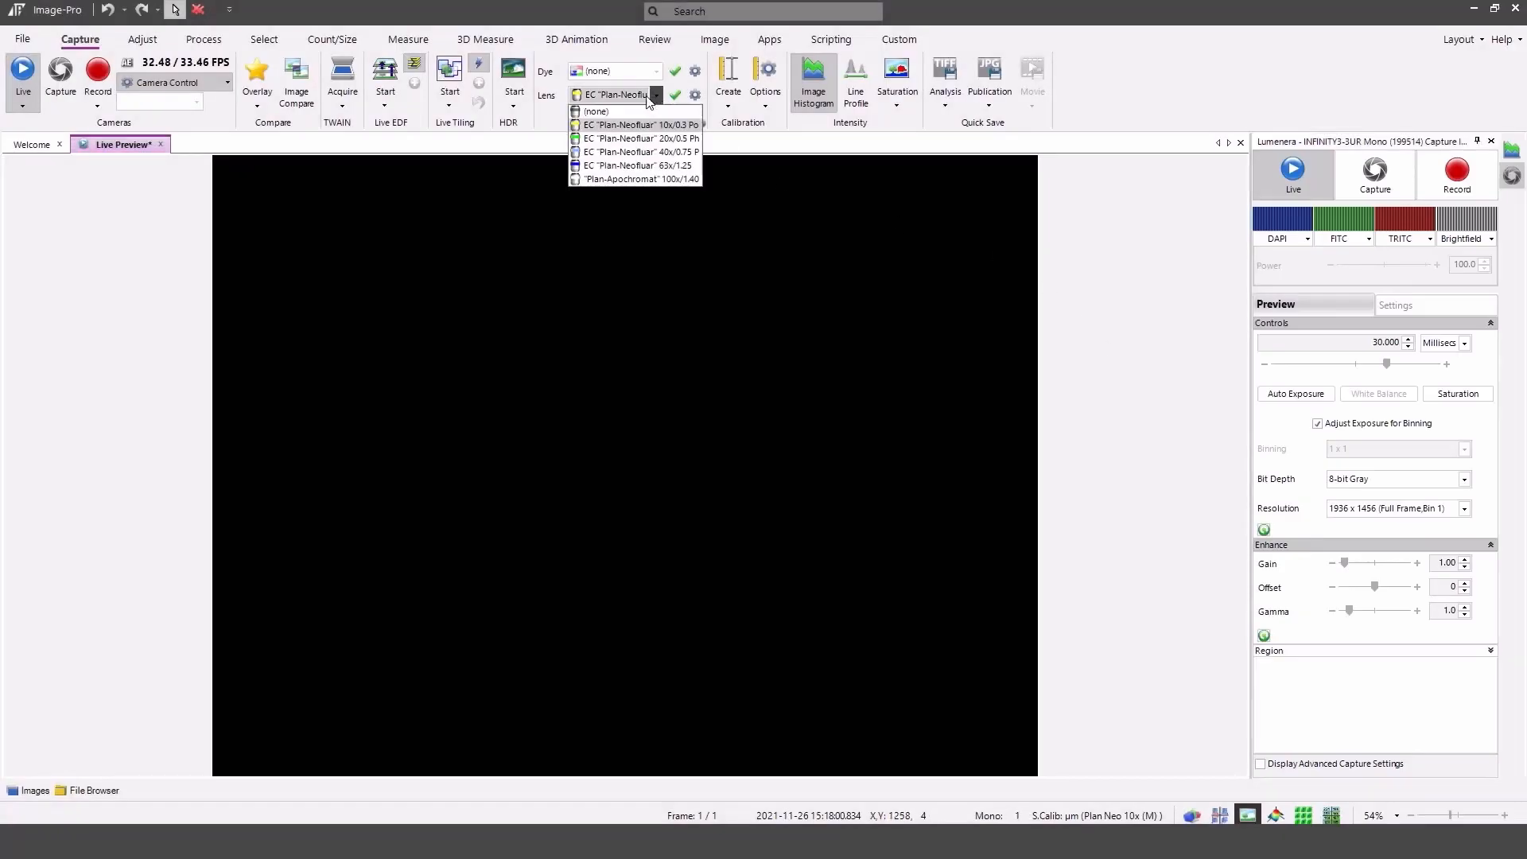
{"action": "left_click", "coordinate": [646, 152]}
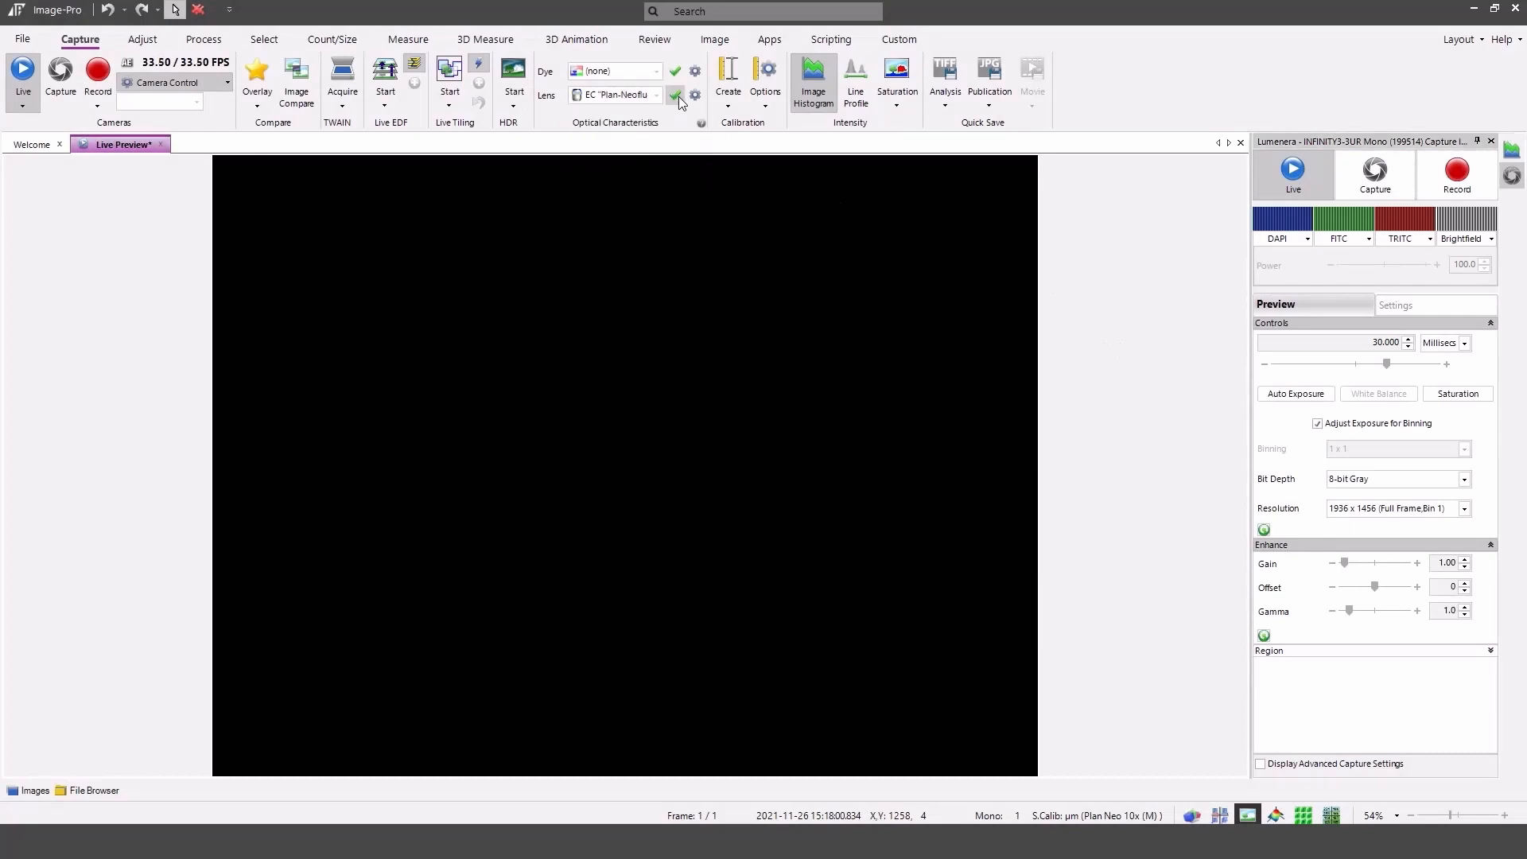
{"action": "left_click", "coordinate": [675, 97]}
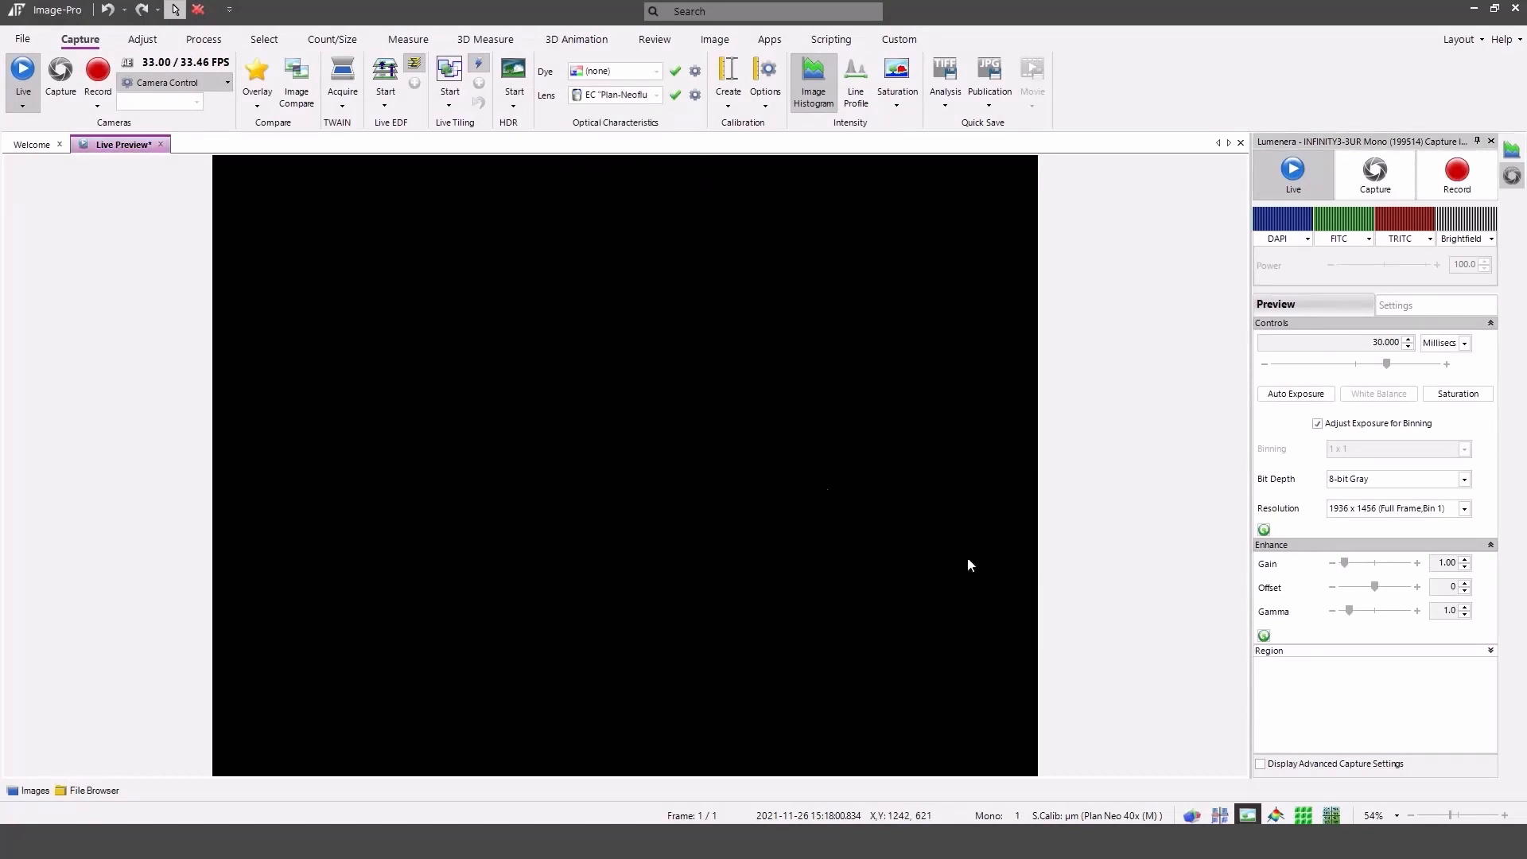
Activate the DAPI channel at power 53 and raise the exposure time to about 49.5 ms.
{"action": "left_click", "coordinate": [1297, 227]}
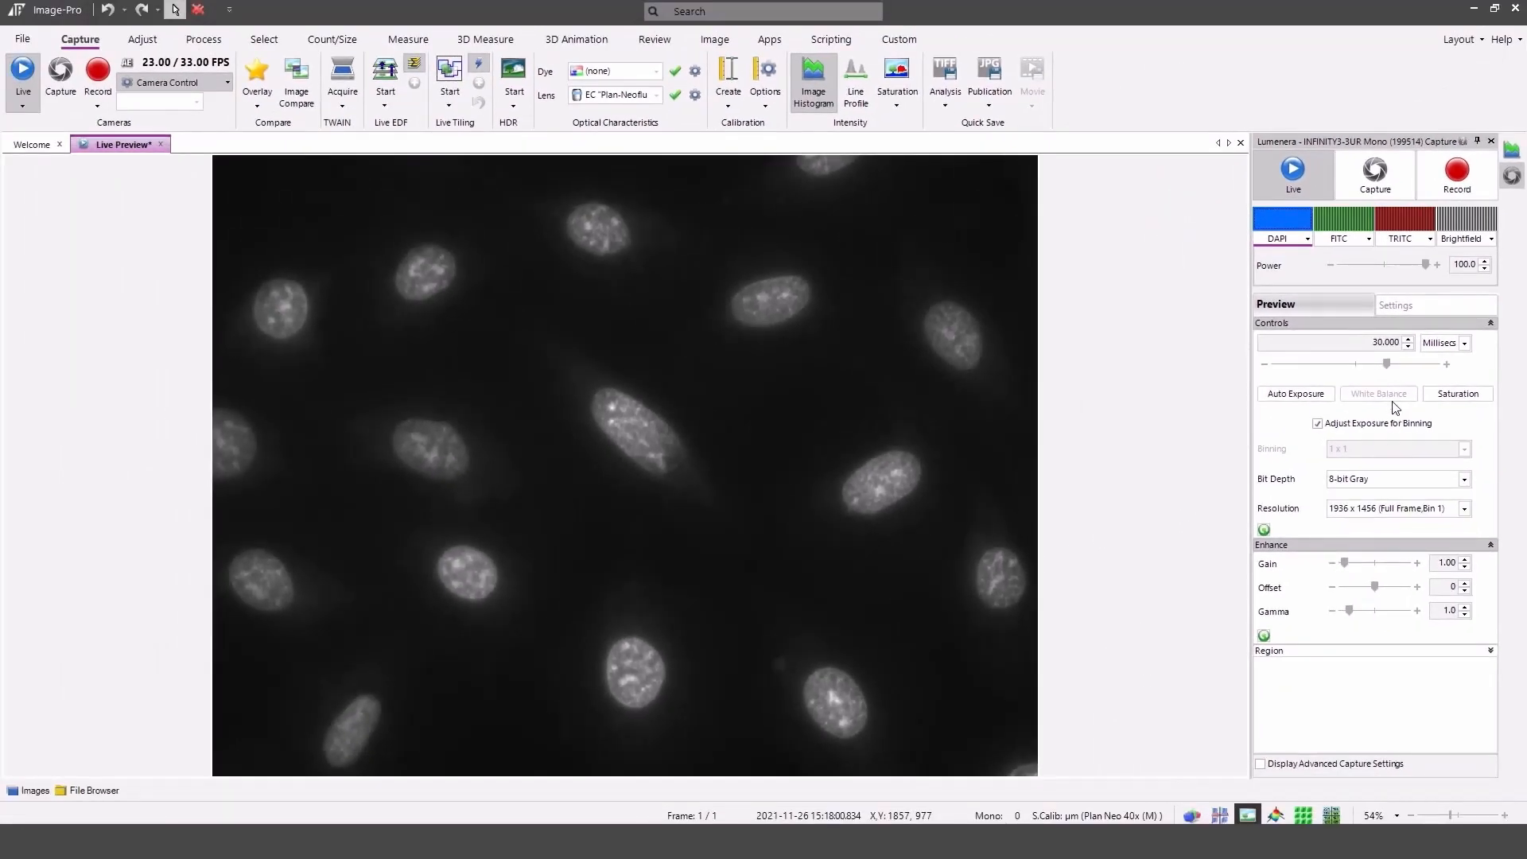
{"action": "left_click_drag", "start_coordinate": [1426, 263], "coordinate": [1385, 264]}
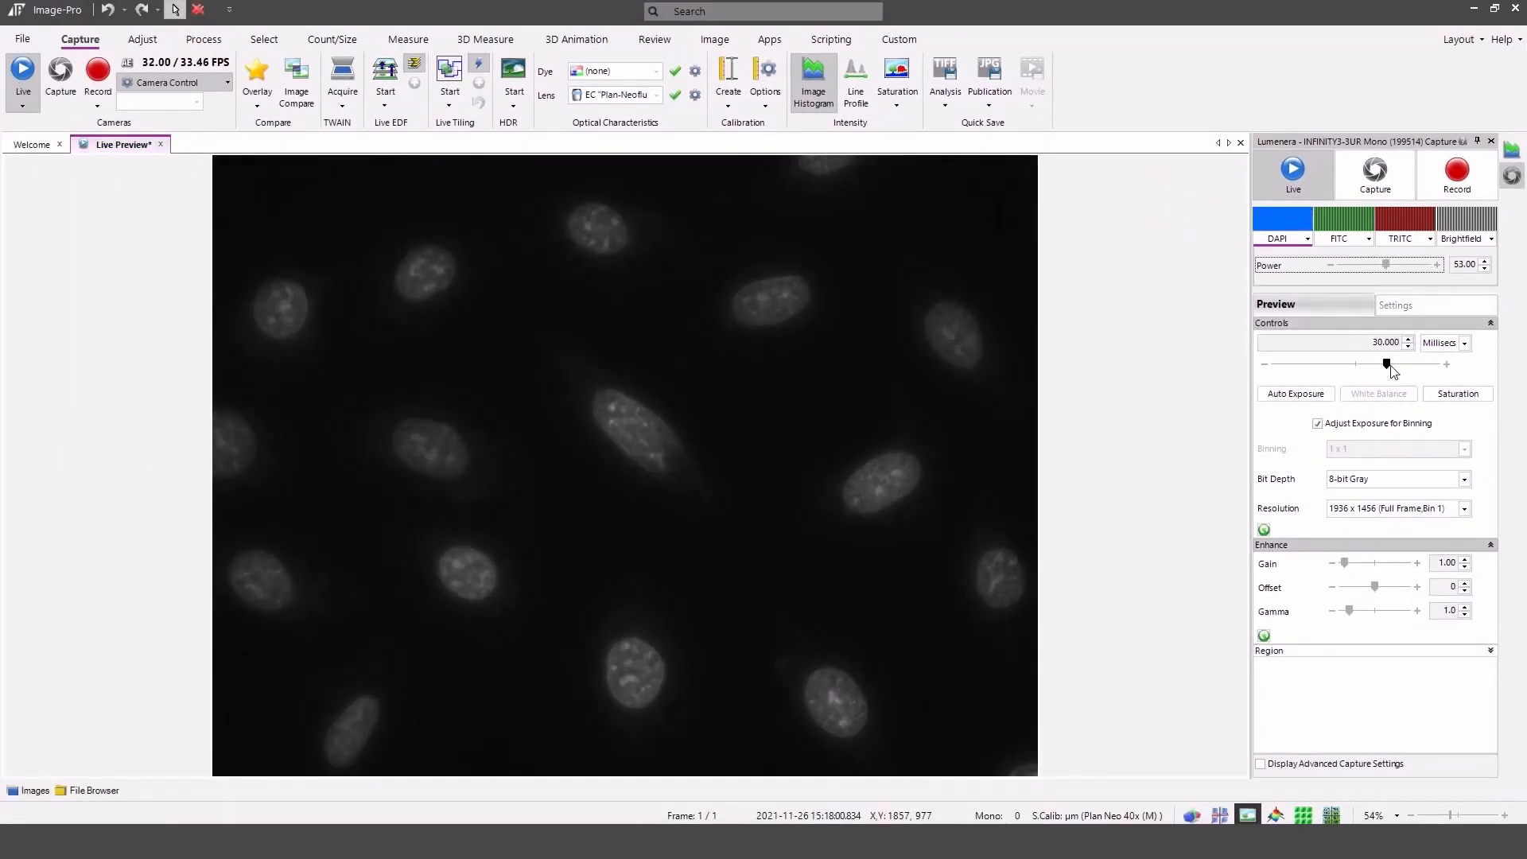
{"action": "left_click_drag", "start_coordinate": [1388, 365], "coordinate": [1393, 364]}
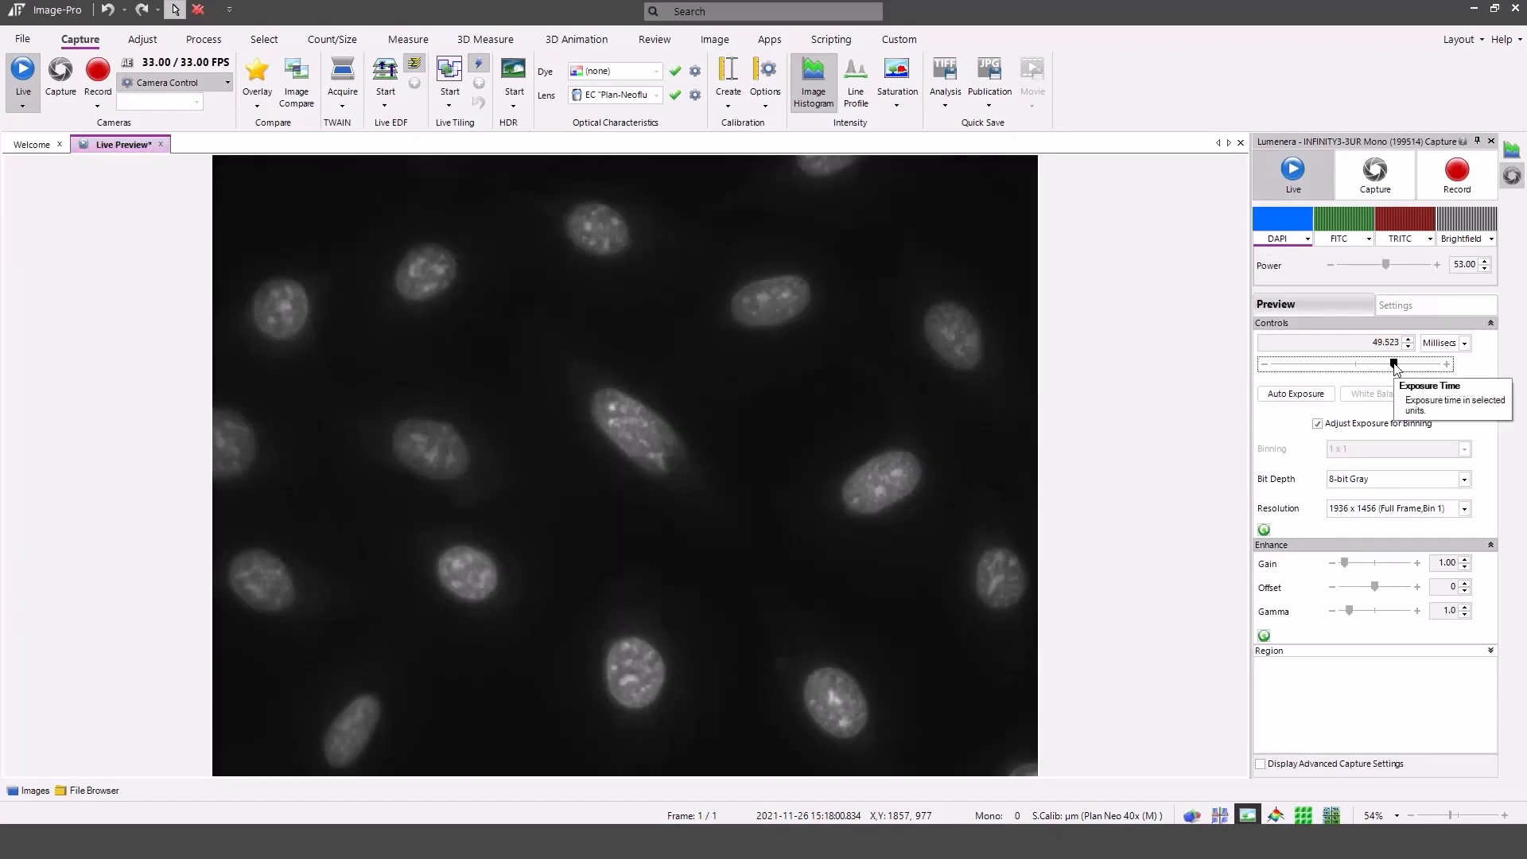
Switch from the DAPI to the FITC channel, raising exposure to about 87 ms and gain to about 4.22.
{"action": "left_click", "coordinate": [1282, 225]}
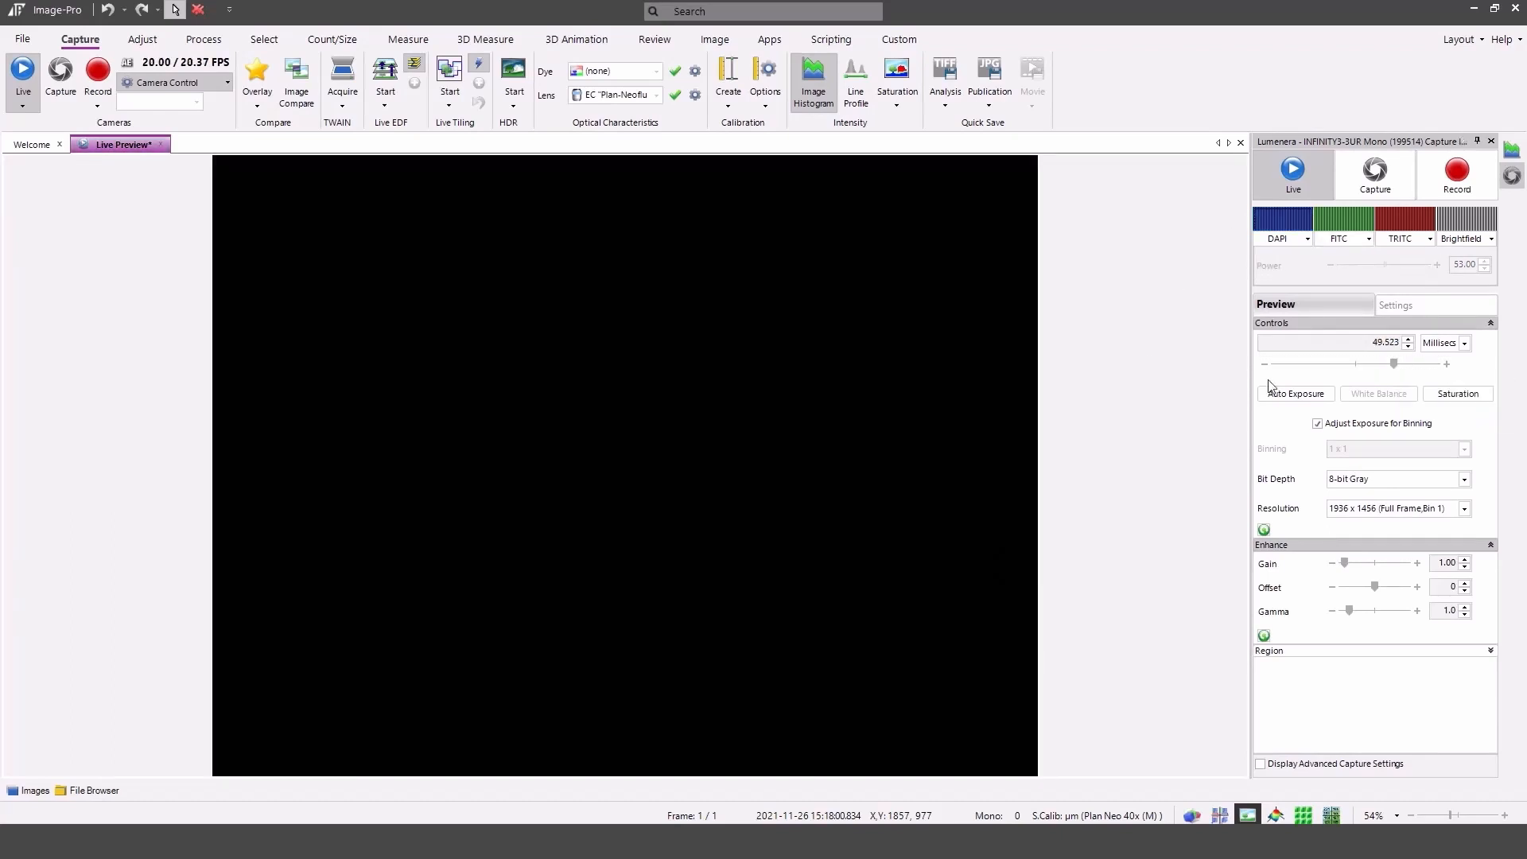
{"action": "left_click", "coordinate": [1352, 219]}
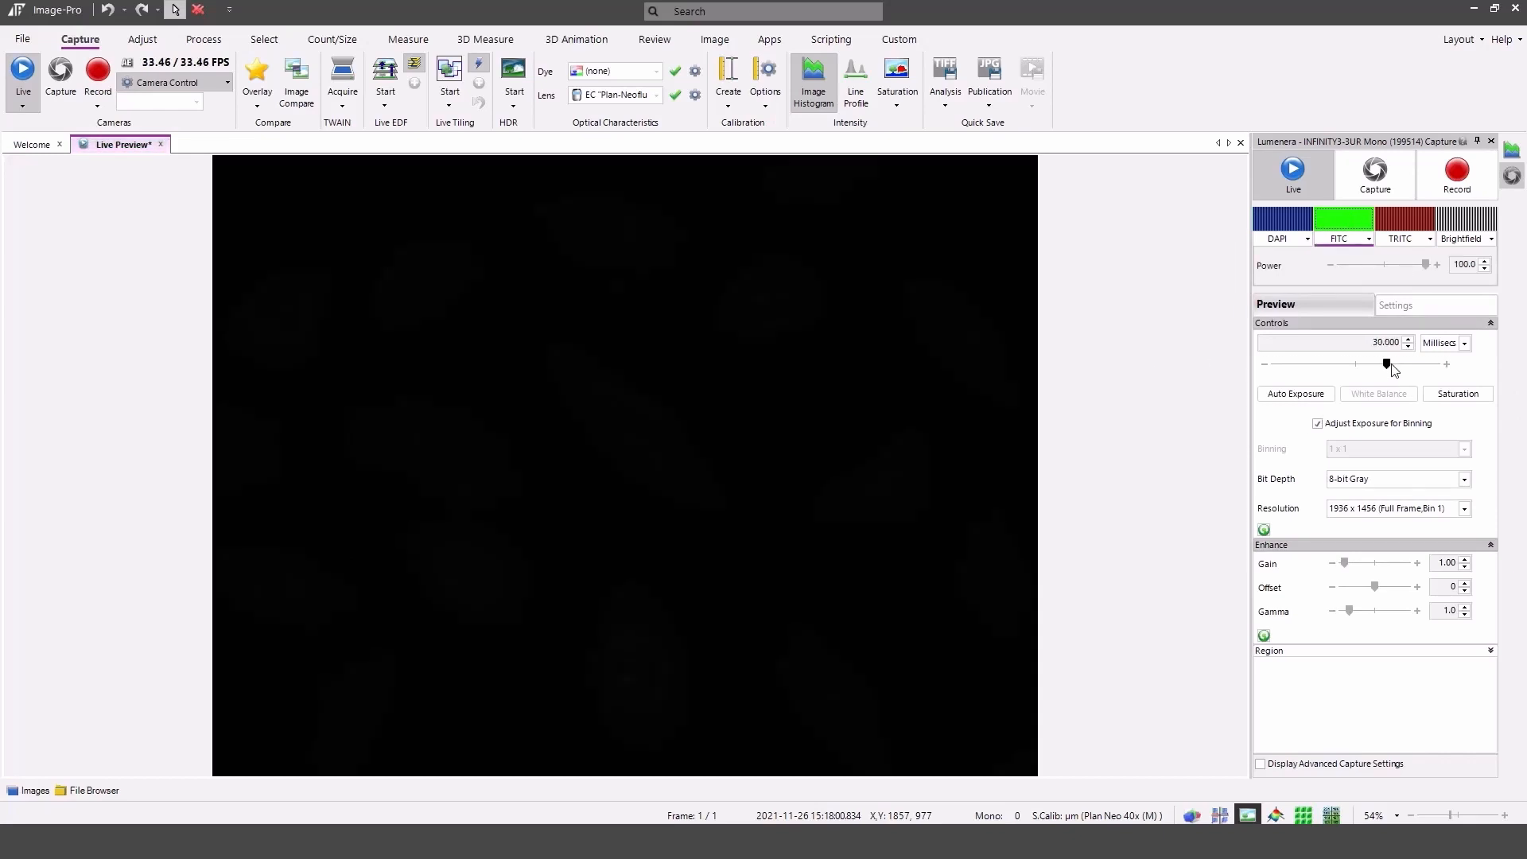
{"action": "left_click_drag", "start_coordinate": [1391, 364], "coordinate": [1402, 363]}
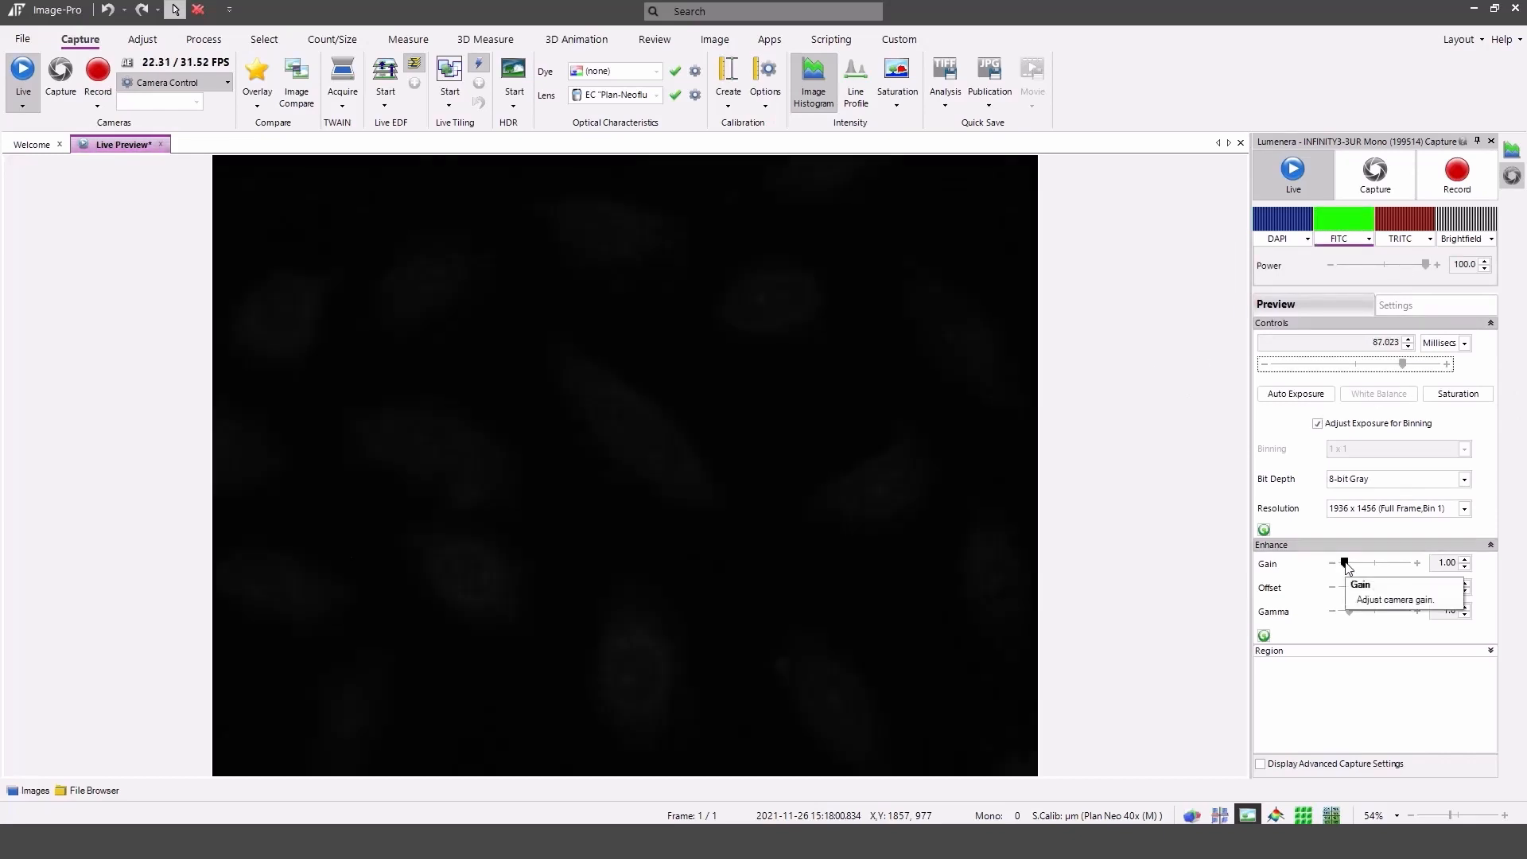
{"action": "left_click_drag", "start_coordinate": [1345, 564], "coordinate": [1351, 561]}
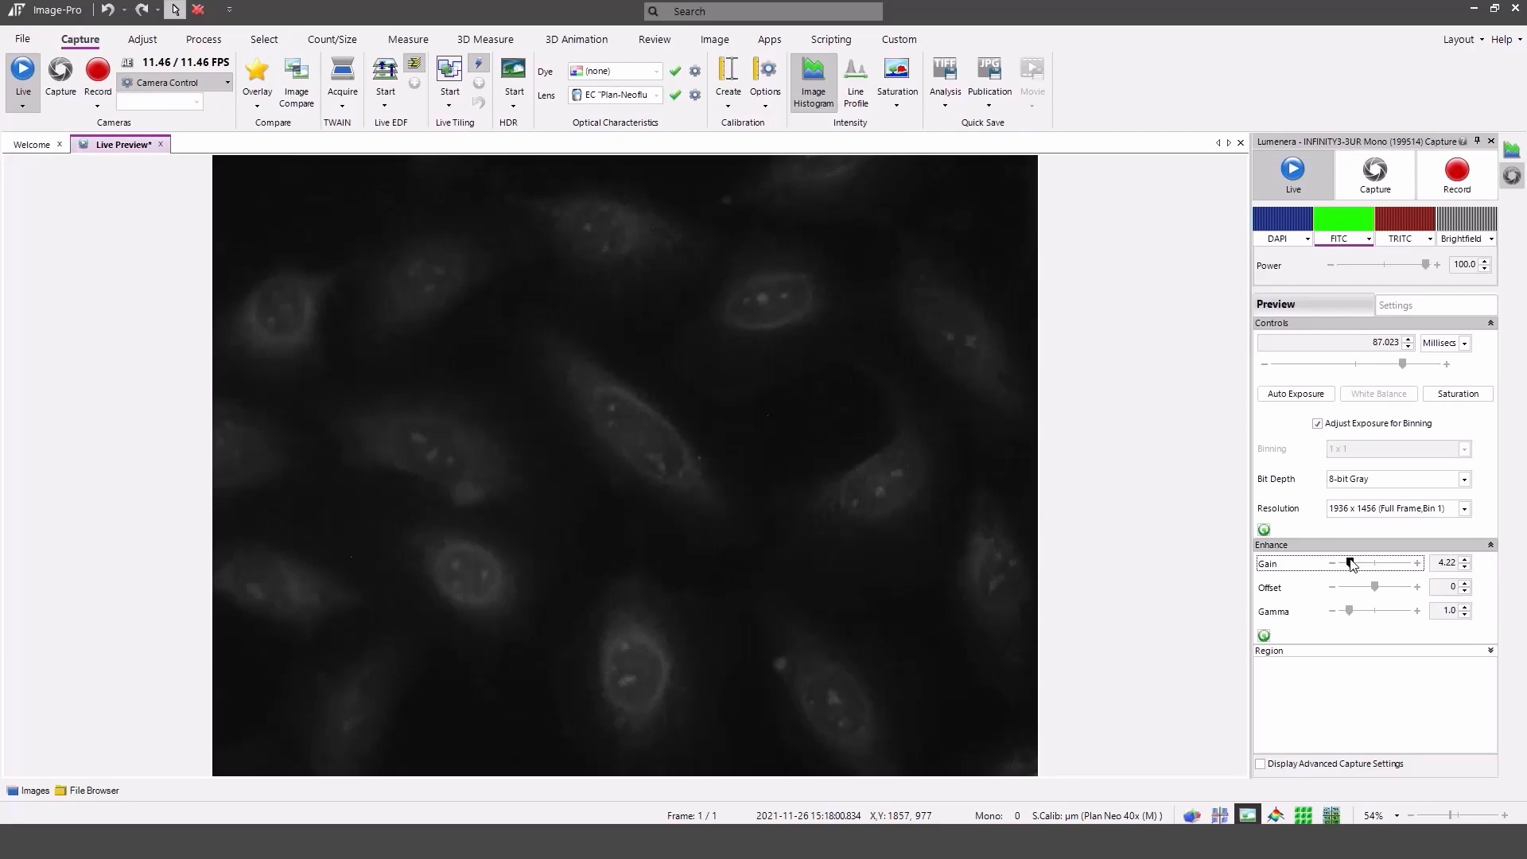
Switch from FITC to the TRITC channel, setting gain to about 15.44 and exposure to about 67.3 ms.
{"action": "left_click", "coordinate": [1343, 220]}
{"action": "left_click", "coordinate": [1421, 213]}
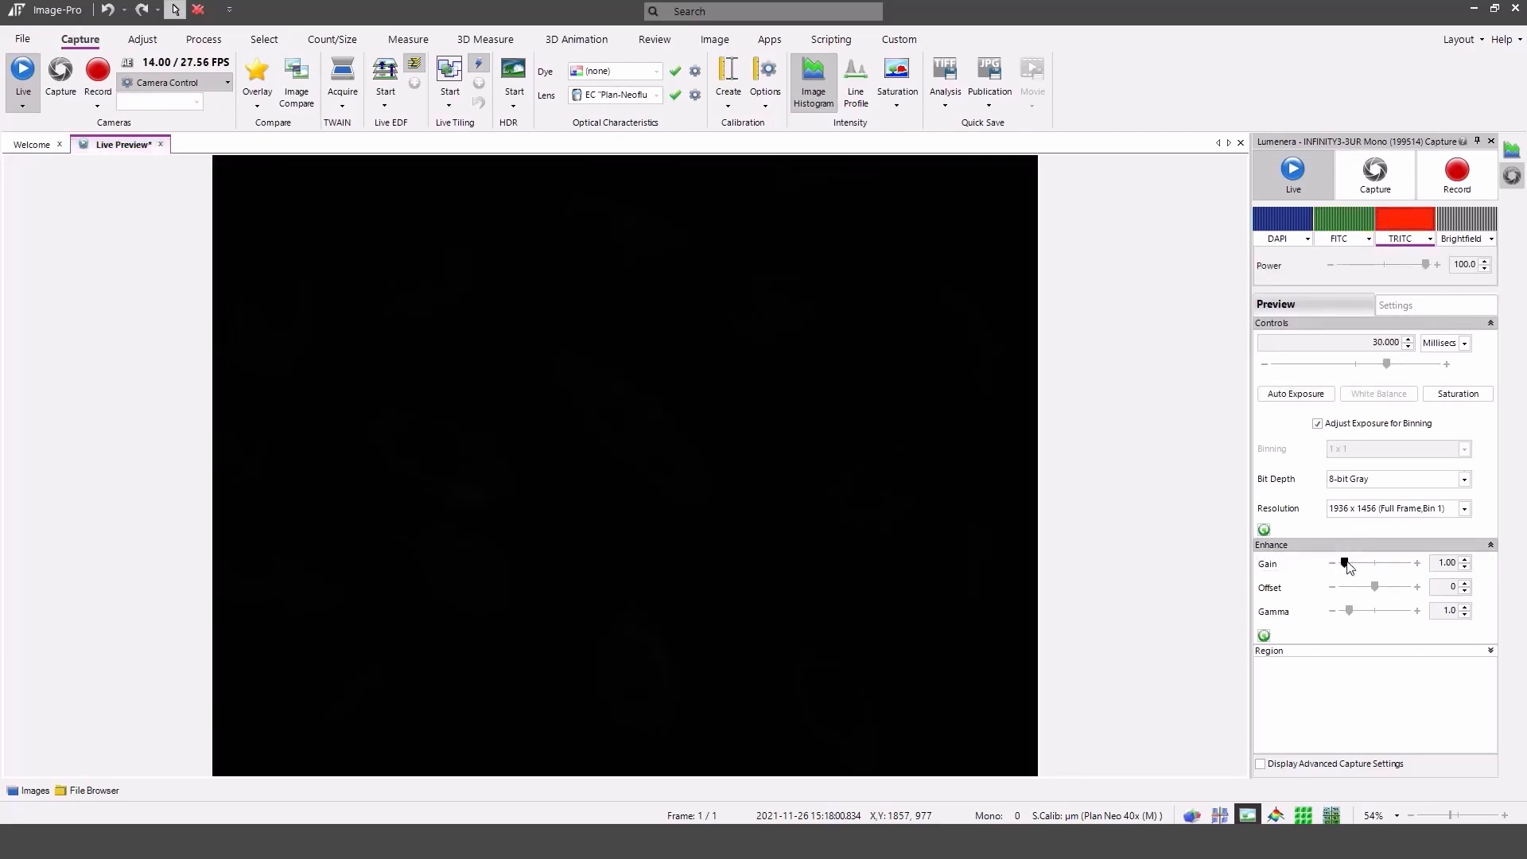
{"action": "left_click_drag", "start_coordinate": [1346, 564], "coordinate": [1368, 566]}
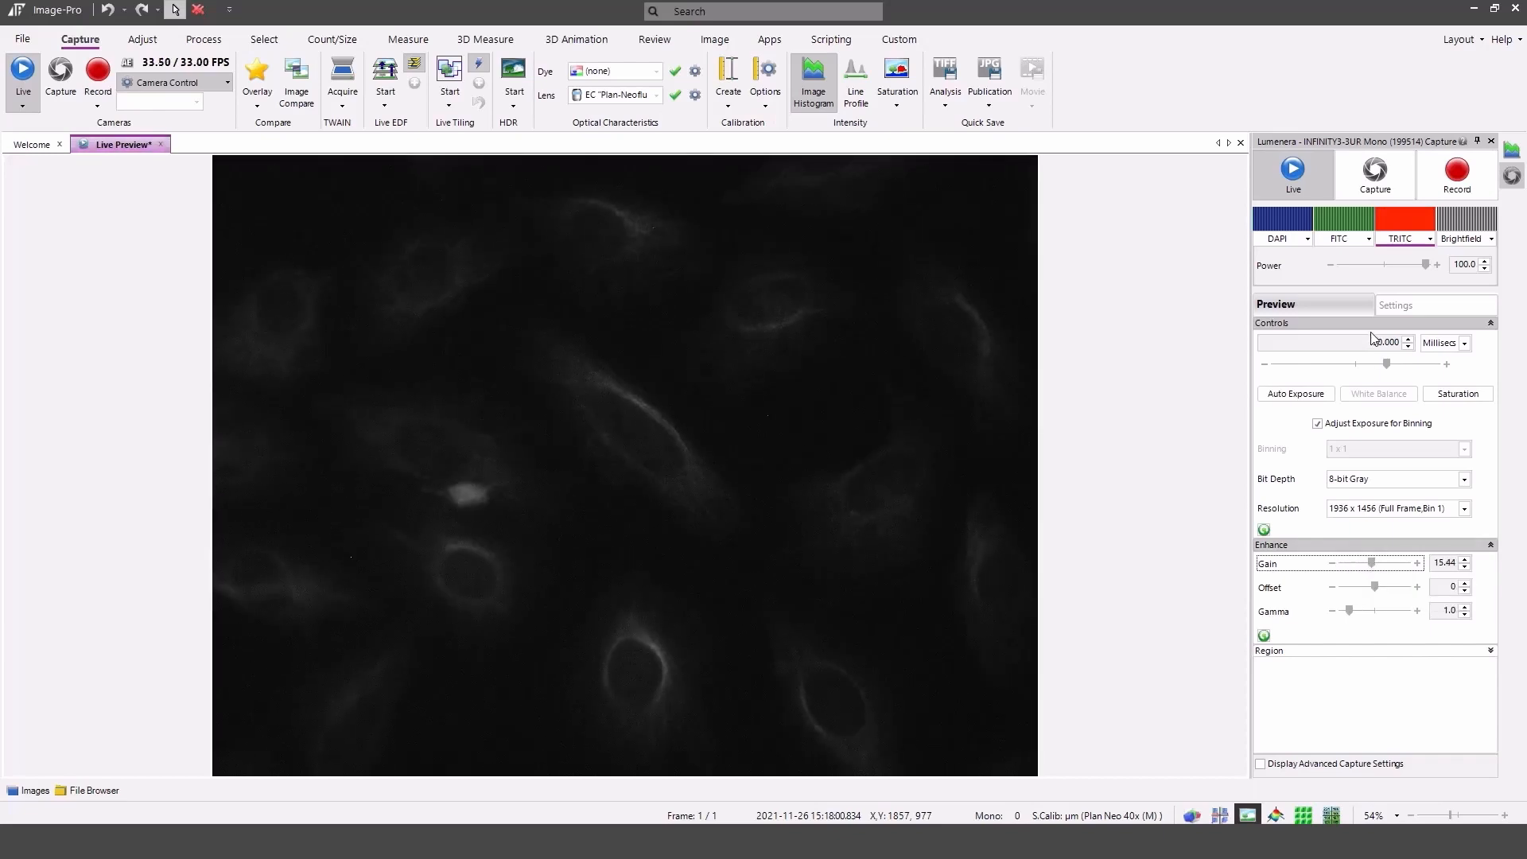
{"action": "left_click", "coordinate": [1387, 366]}
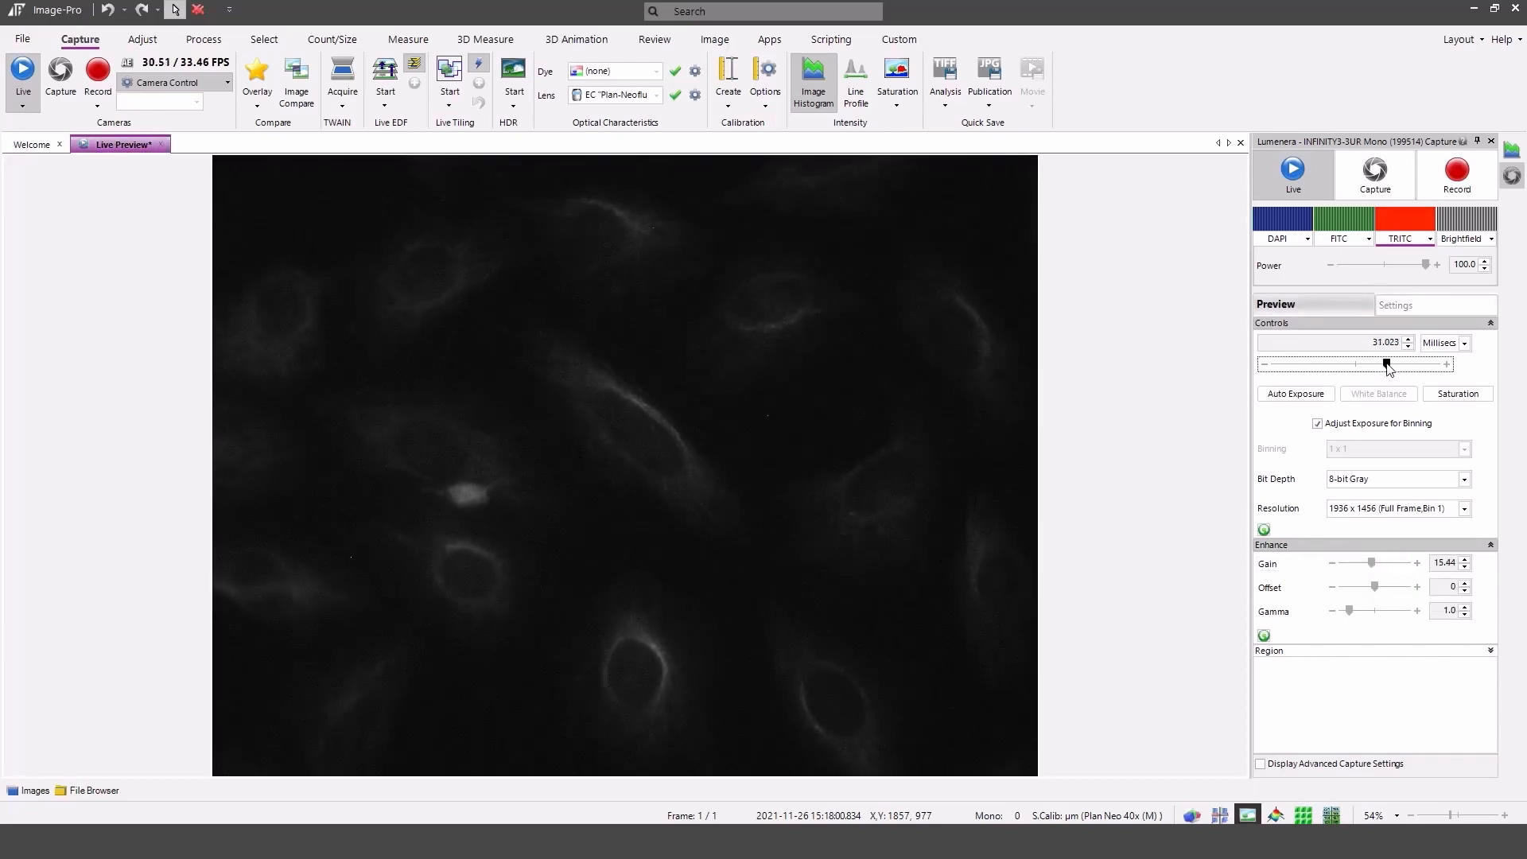
{"action": "left_click_drag", "start_coordinate": [1398, 369], "coordinate": [1401, 371]}
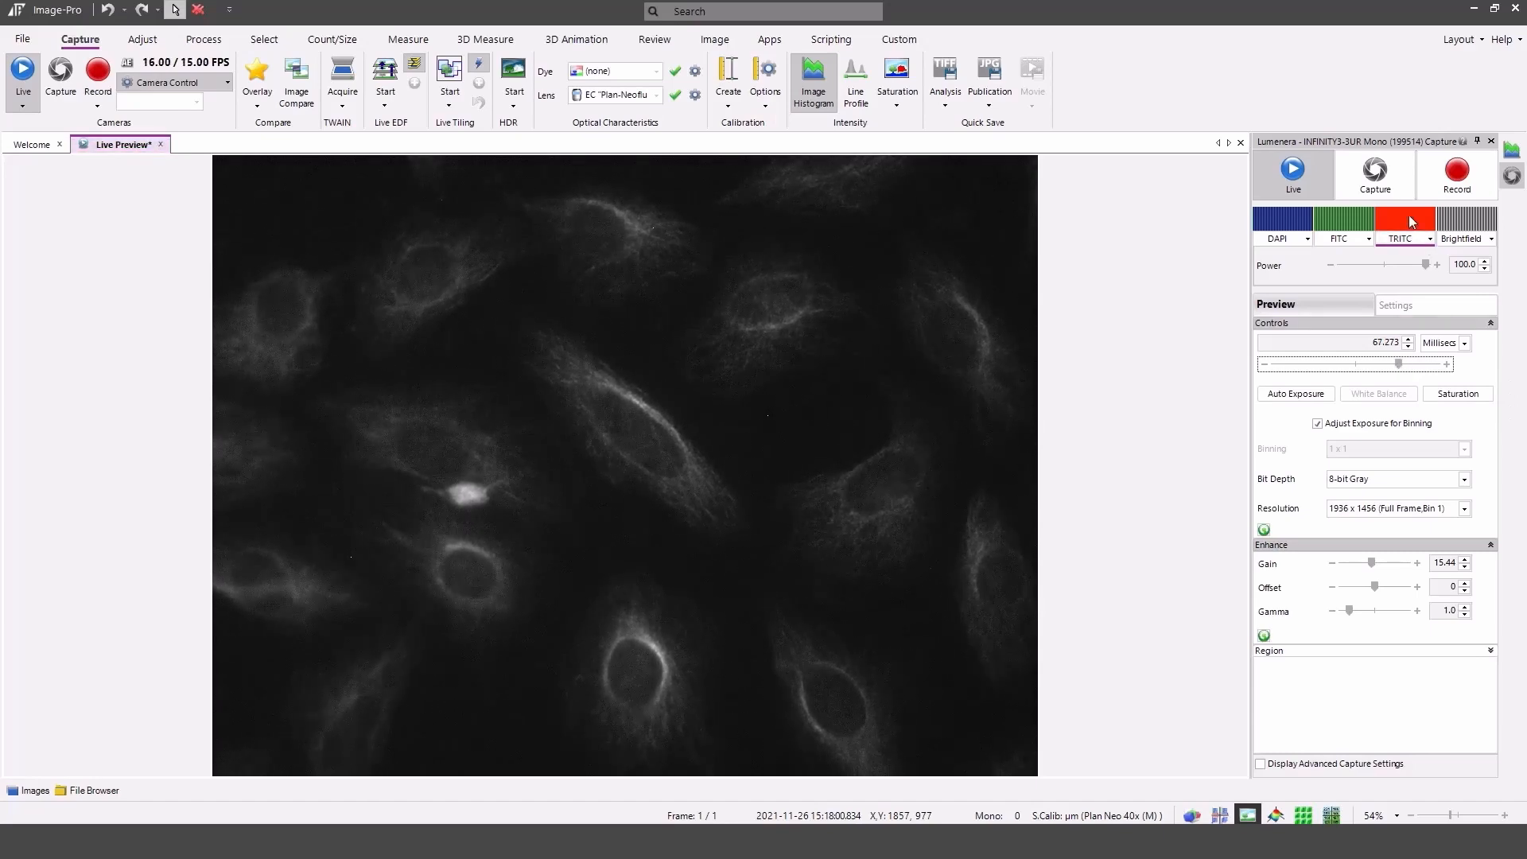
Turn off the TRITC preview, enable Acquire for the DAPI, FITC and TRITC channels, and capture the multi-channel image.
{"action": "left_click", "coordinate": [1412, 221]}
{"action": "left_click", "coordinate": [1304, 239]}
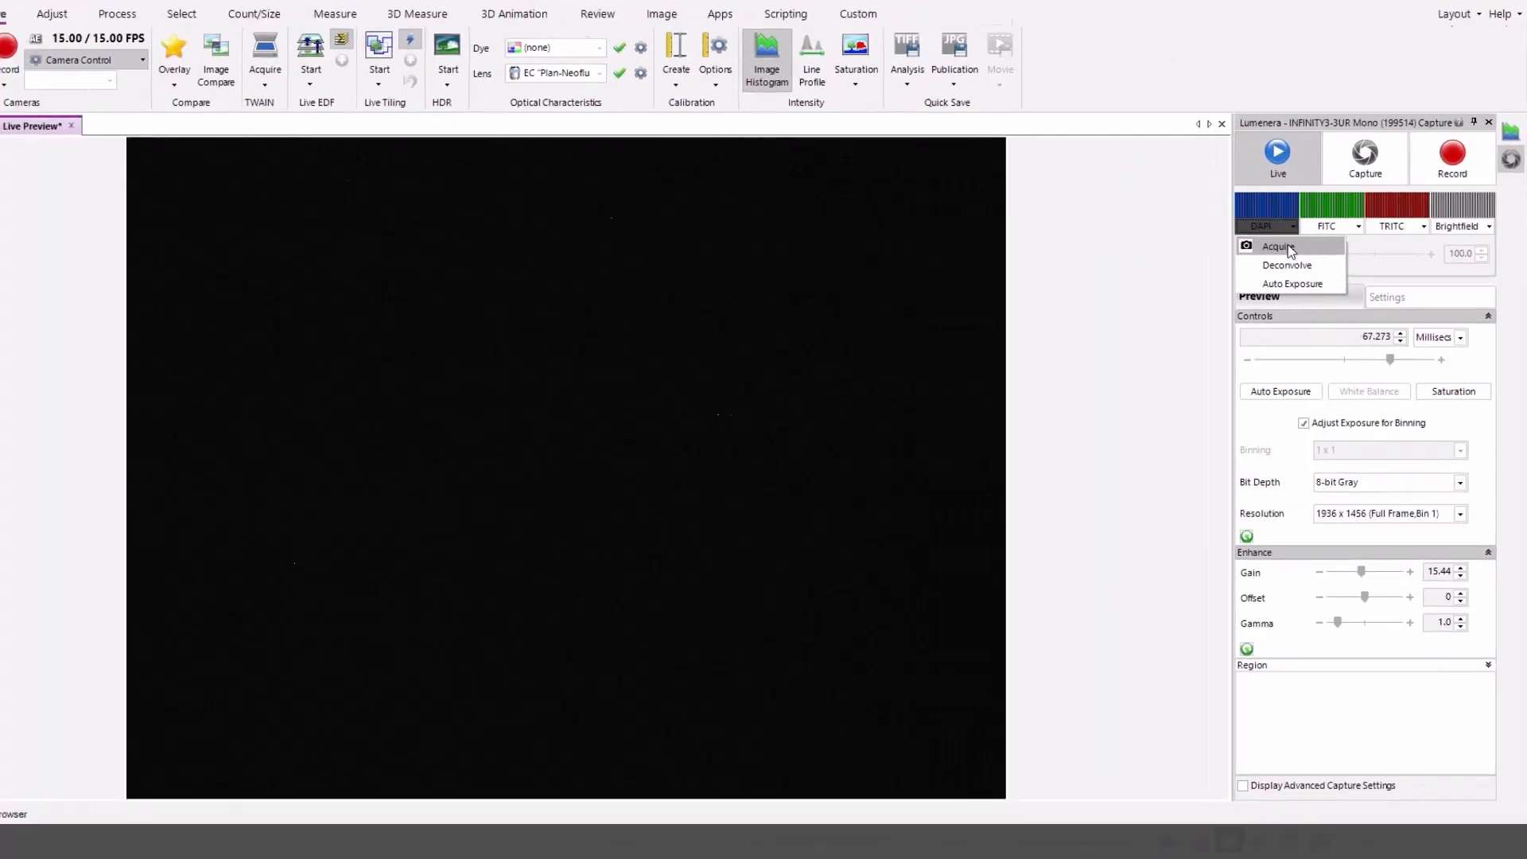
{"action": "left_click", "coordinate": [1168, 154]}
{"action": "left_click", "coordinate": [1337, 243]}
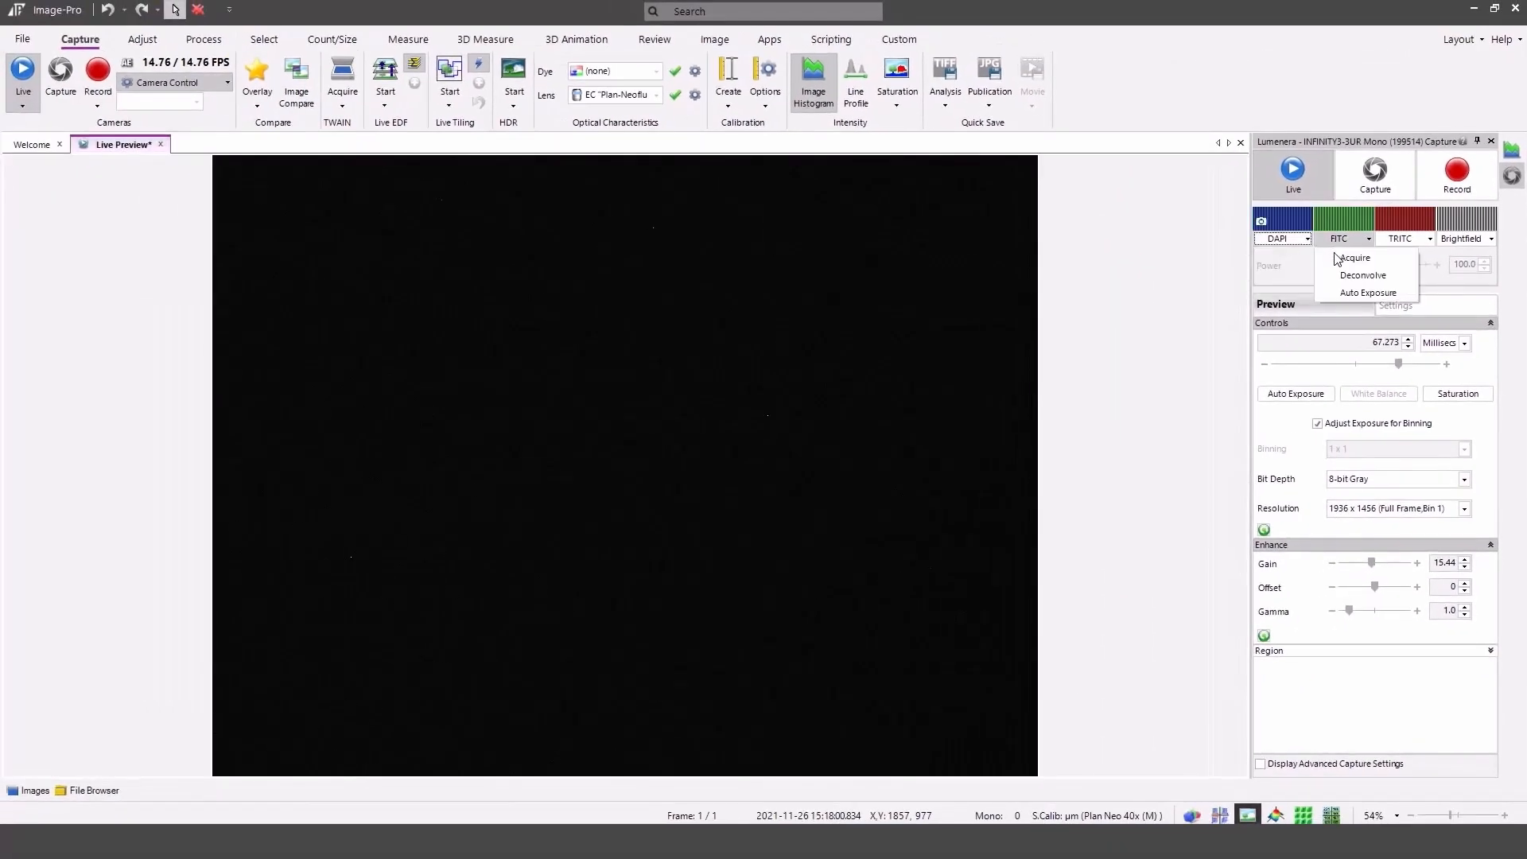
{"action": "left_click", "coordinate": [1353, 258]}
{"action": "left_click", "coordinate": [1400, 243]}
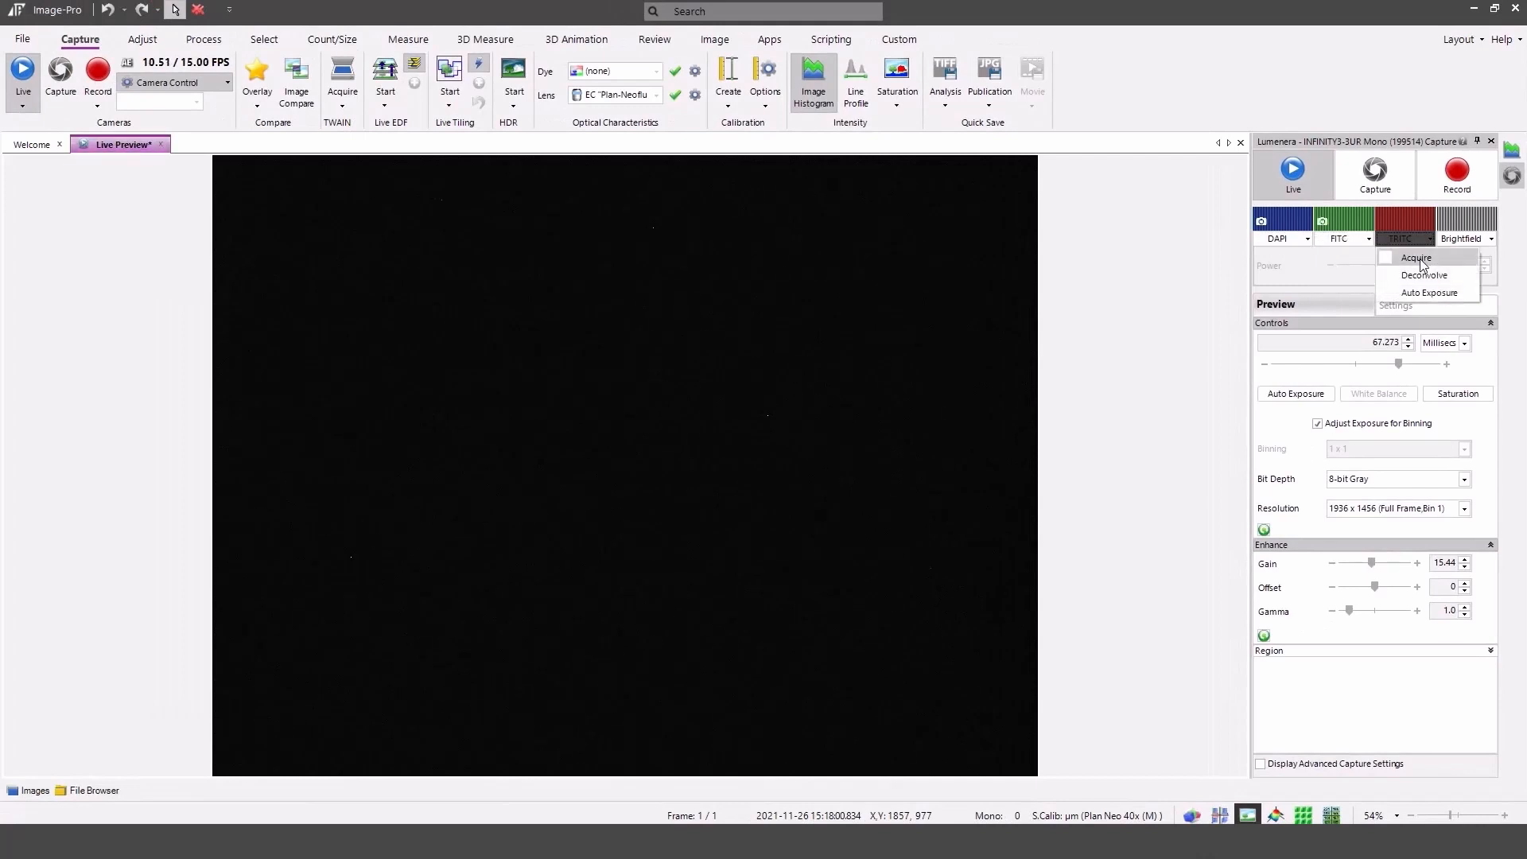
{"action": "left_click", "coordinate": [1417, 258]}
{"action": "left_click", "coordinate": [1381, 182]}
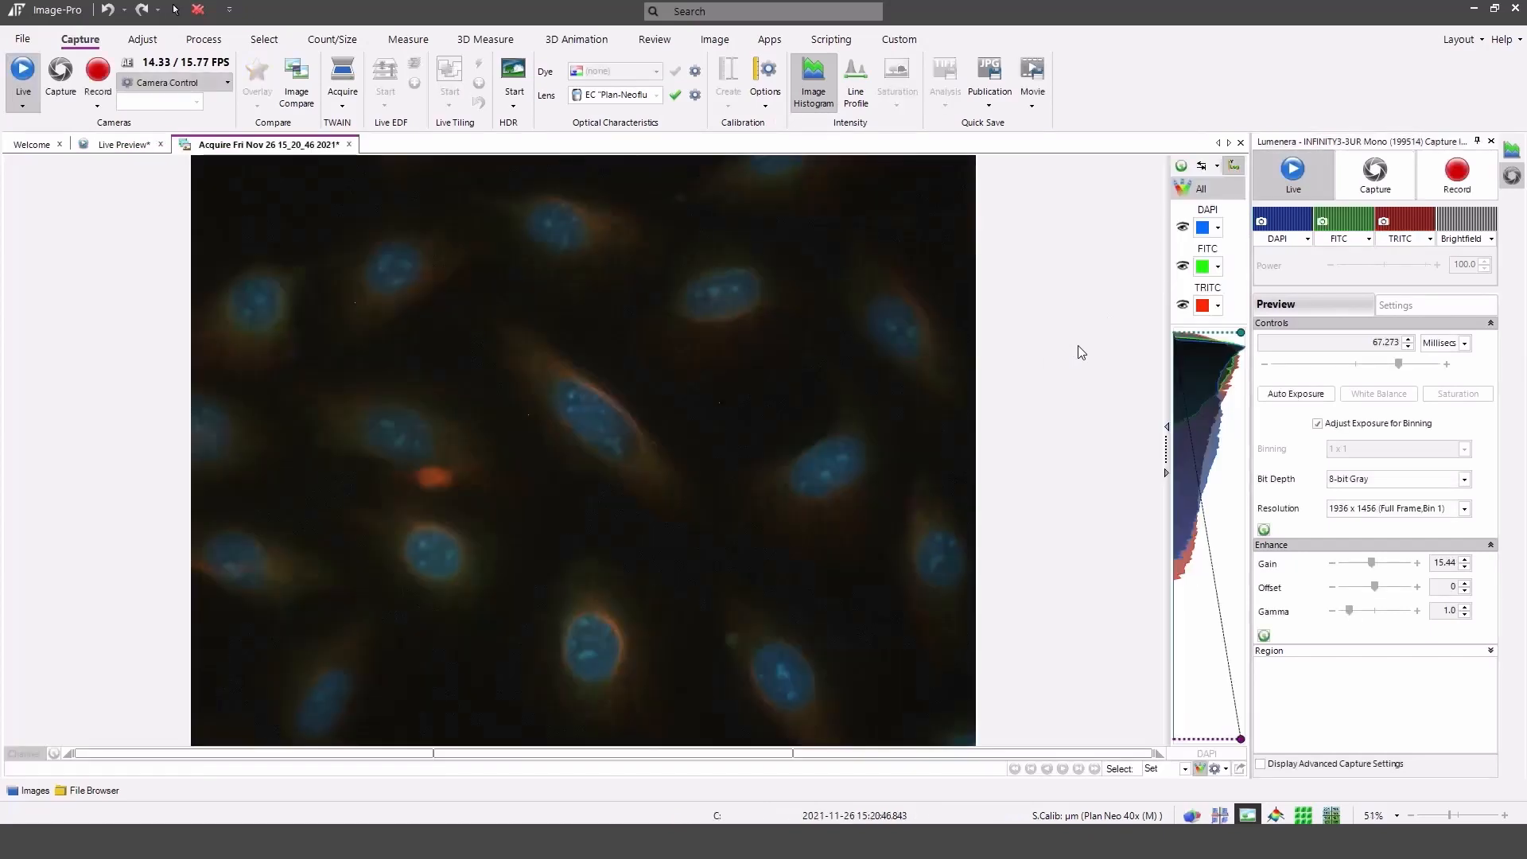
Auto-adjust the composite's display contrast and save it as an OME-TIFF Set.
{"action": "left_click", "coordinate": [1202, 167]}
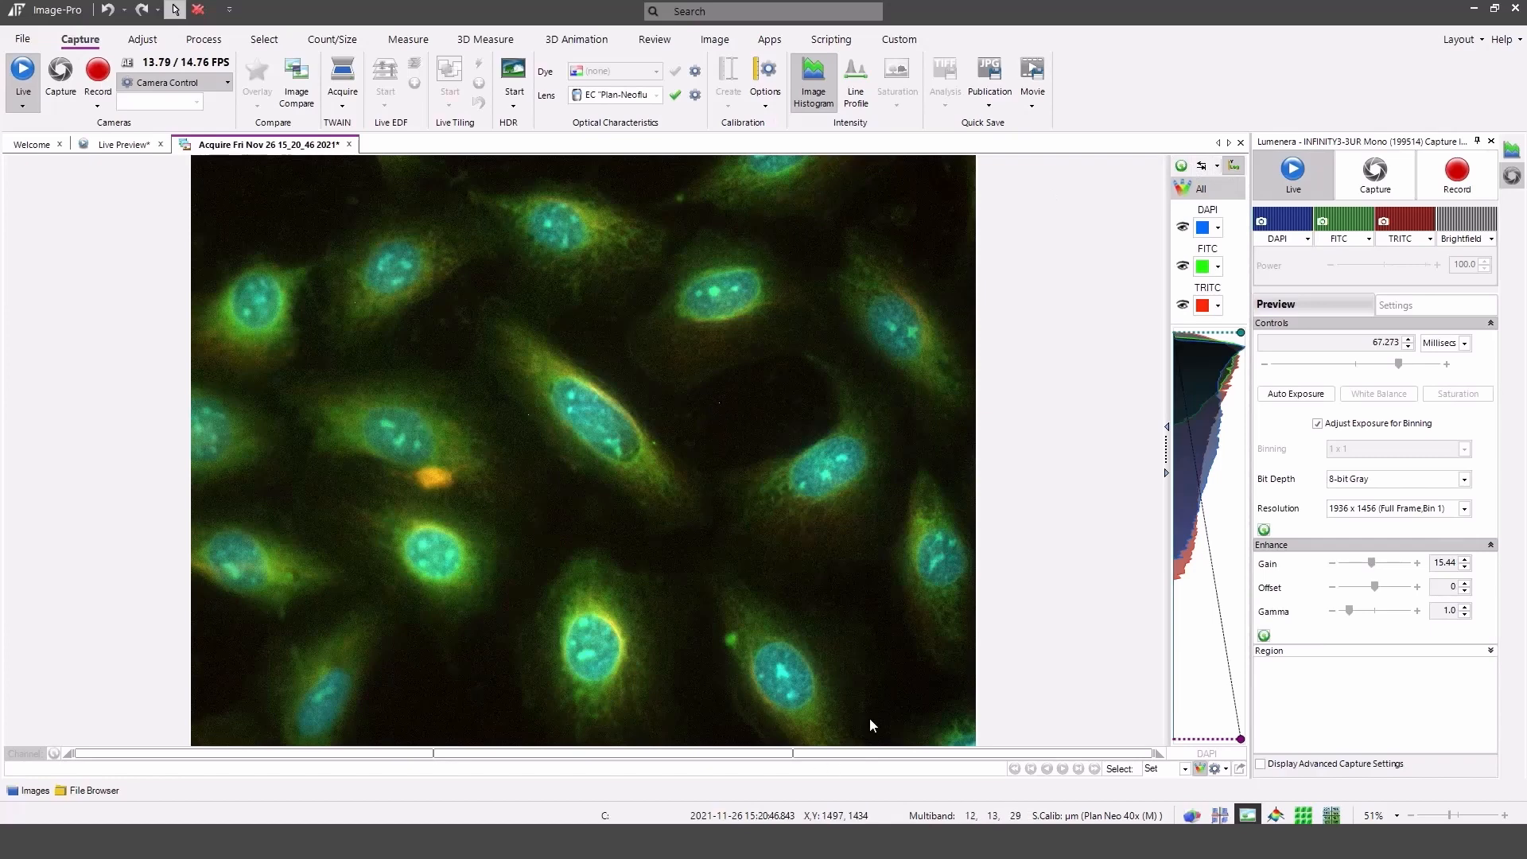
{"action": "left_click", "coordinate": [23, 37]}
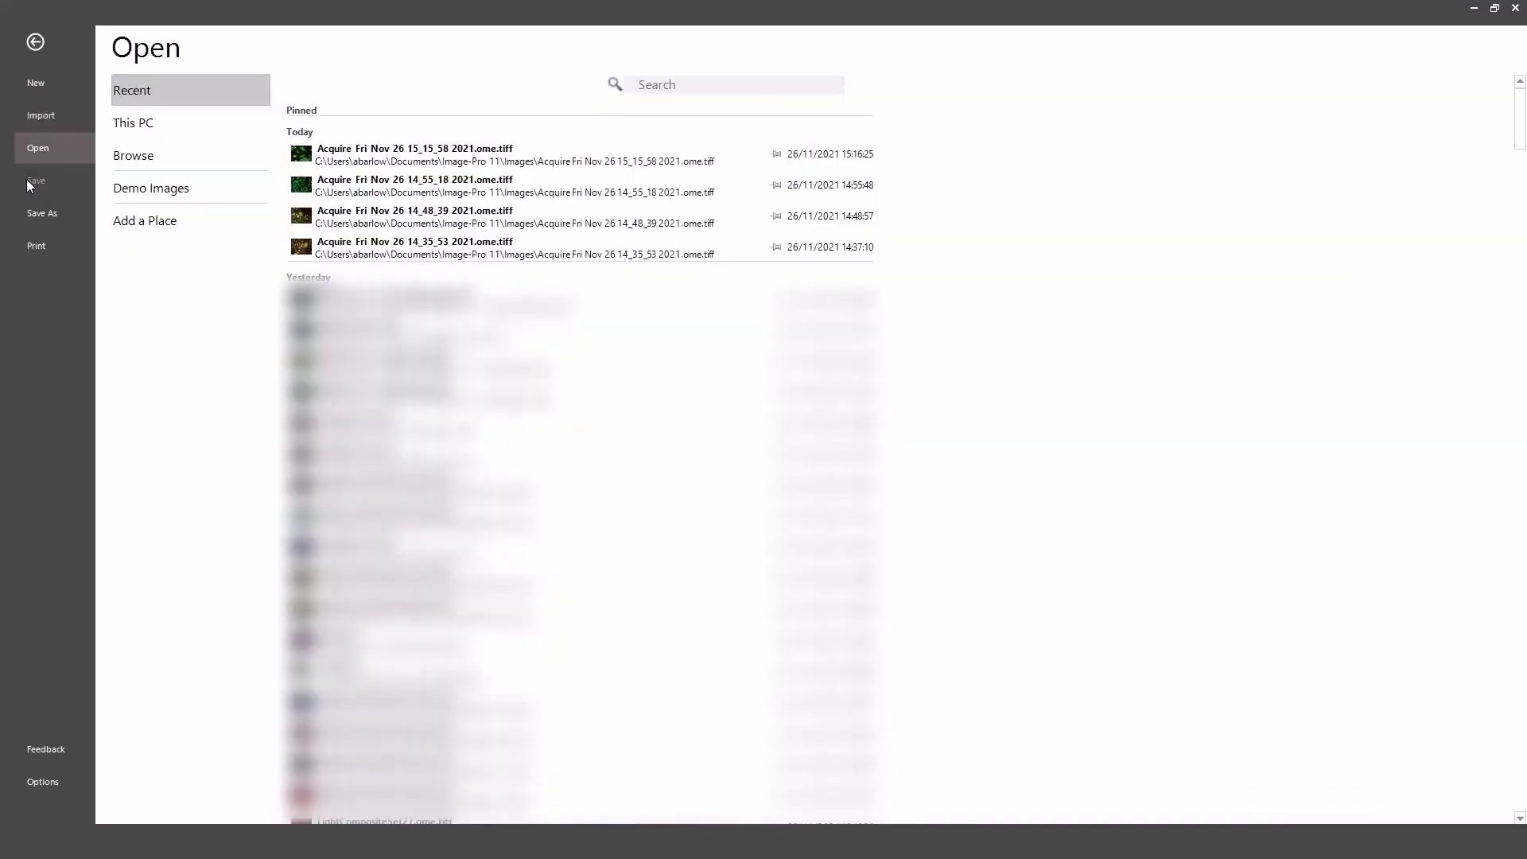
{"action": "left_click", "coordinate": [41, 212]}
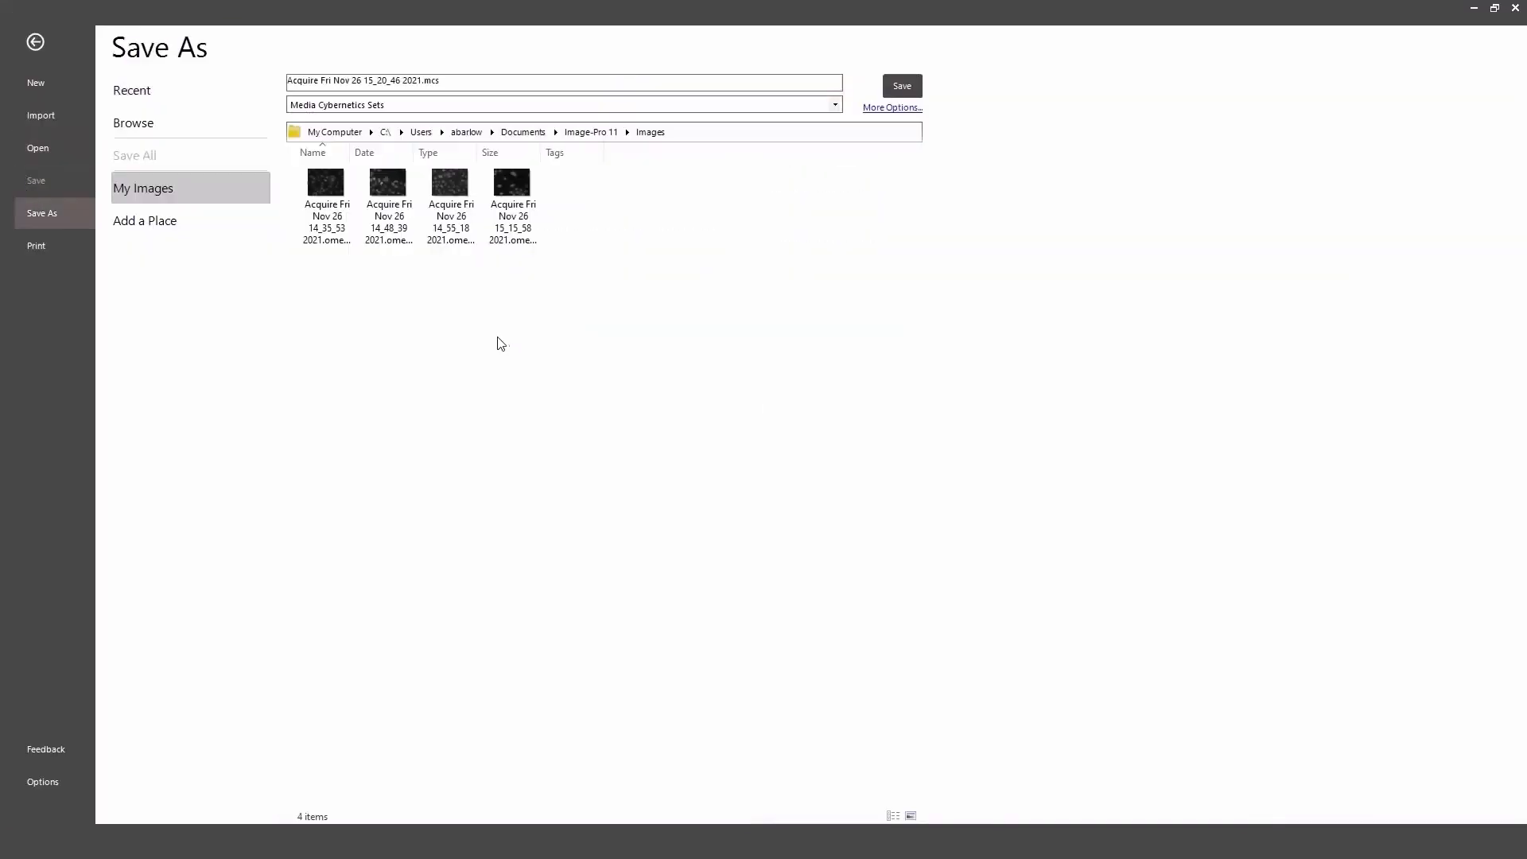
{"action": "left_click", "coordinate": [569, 106]}
{"action": "left_click", "coordinate": [537, 121]}
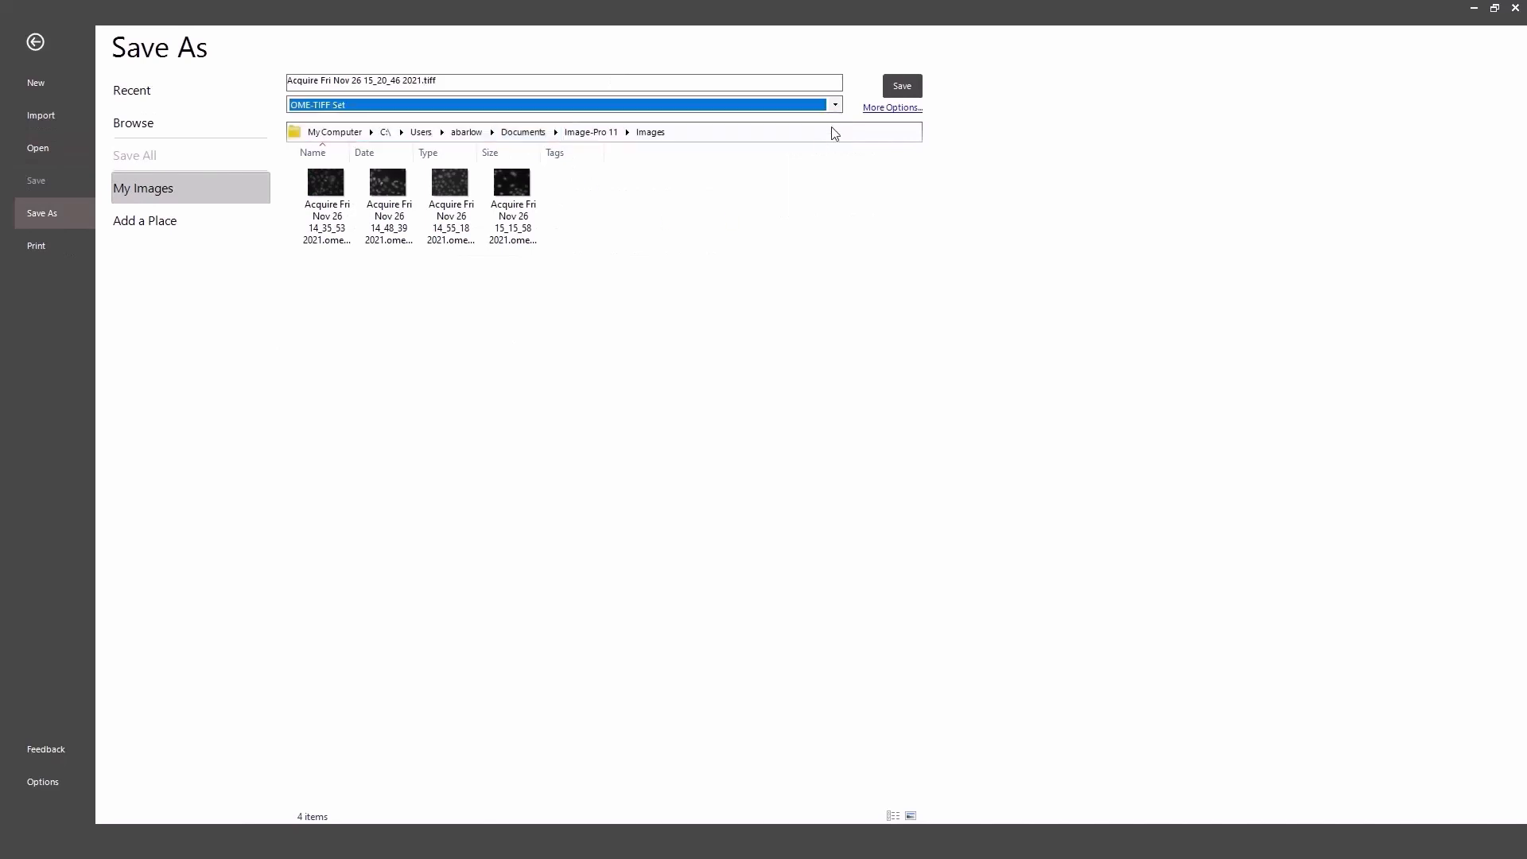
{"action": "left_click", "coordinate": [902, 85]}
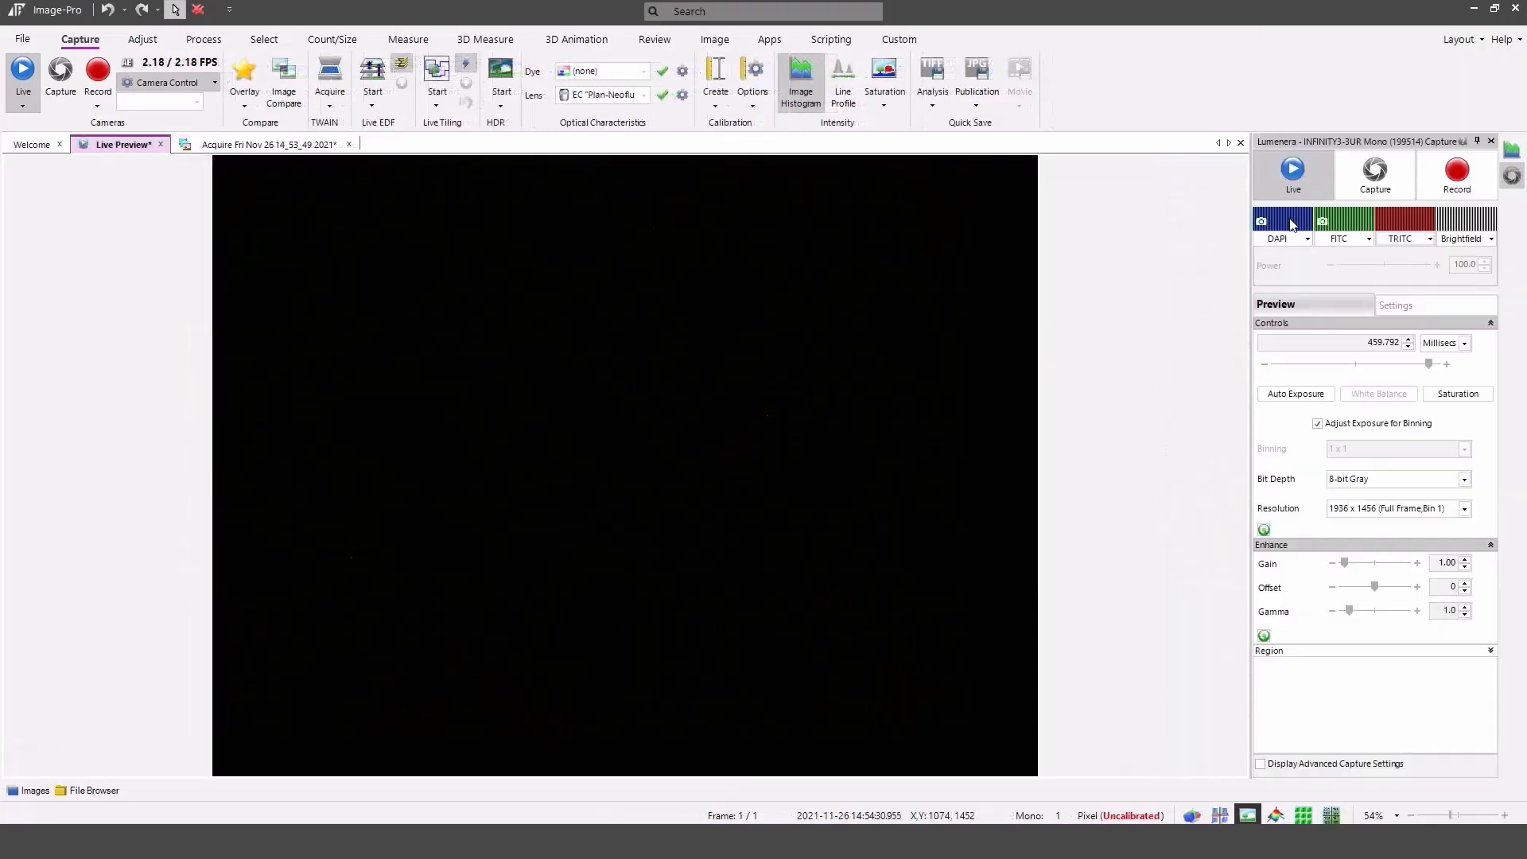
Preview the DAPI channel live and enable its Auto Exposure acquisition option.
{"action": "left_click", "coordinate": [1293, 224]}
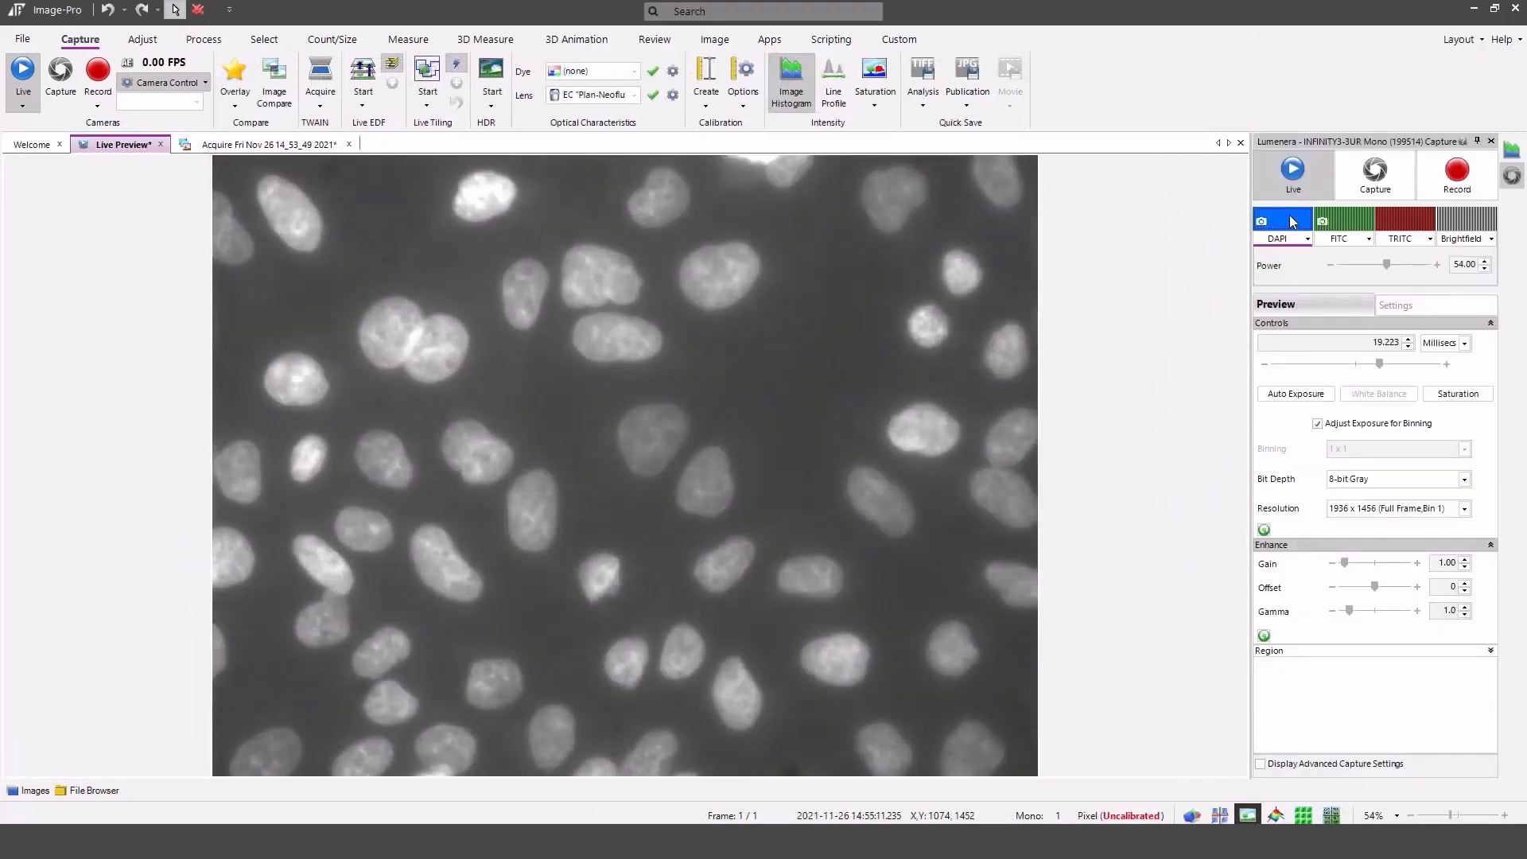
{"action": "left_click", "coordinate": [1292, 224]}
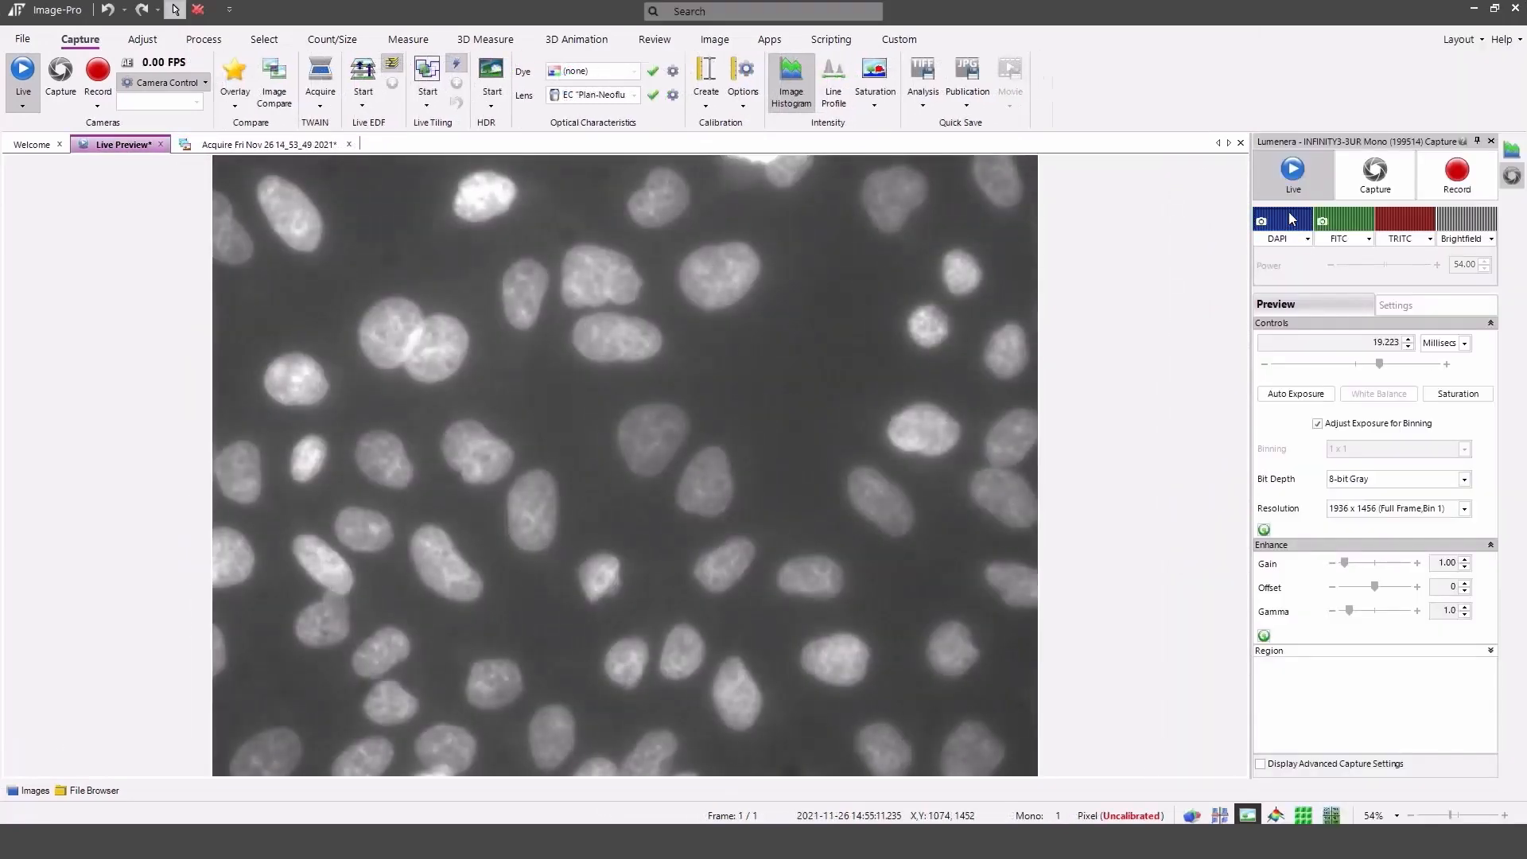
{"action": "left_click", "coordinate": [1284, 239]}
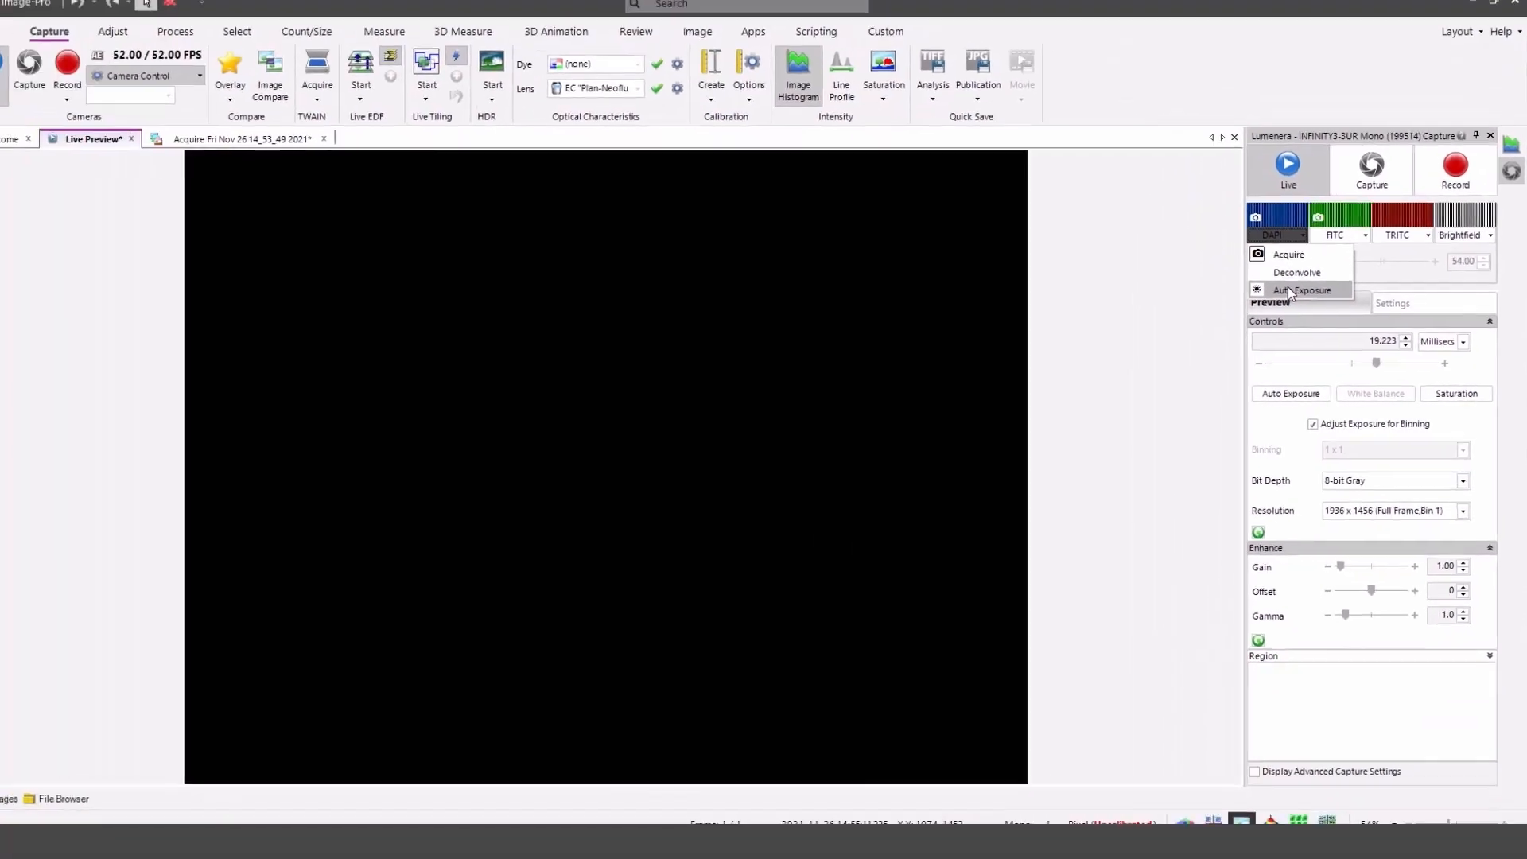
{"action": "left_click", "coordinate": [1161, 226]}
Enable Auto Exposure for the FITC channel and capture the two-channel image.
{"action": "left_click", "coordinate": [1338, 241]}
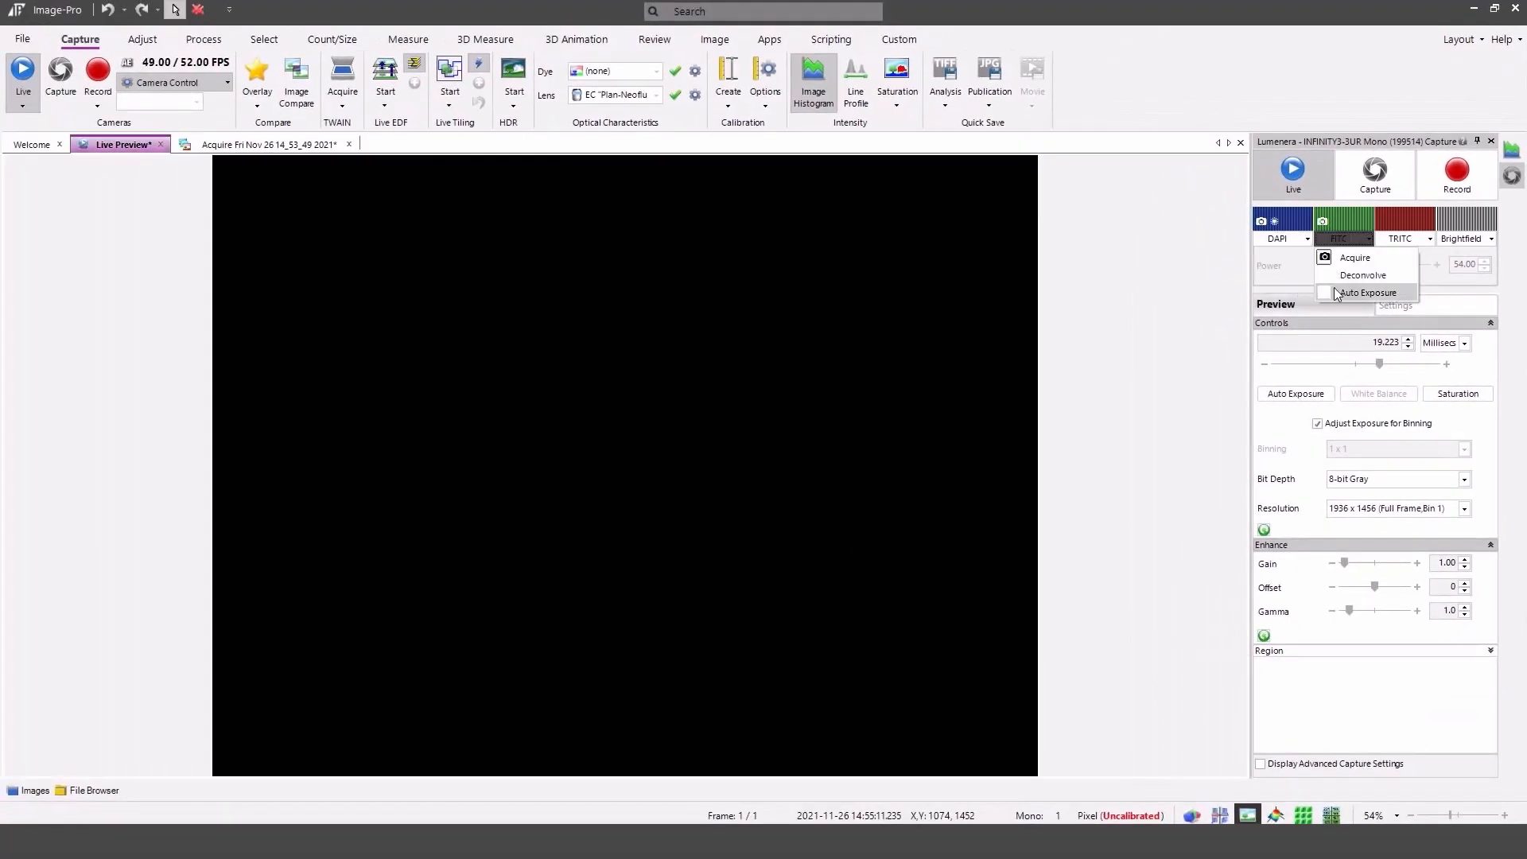
{"action": "left_click", "coordinate": [1344, 294]}
{"action": "left_click", "coordinate": [1396, 174]}
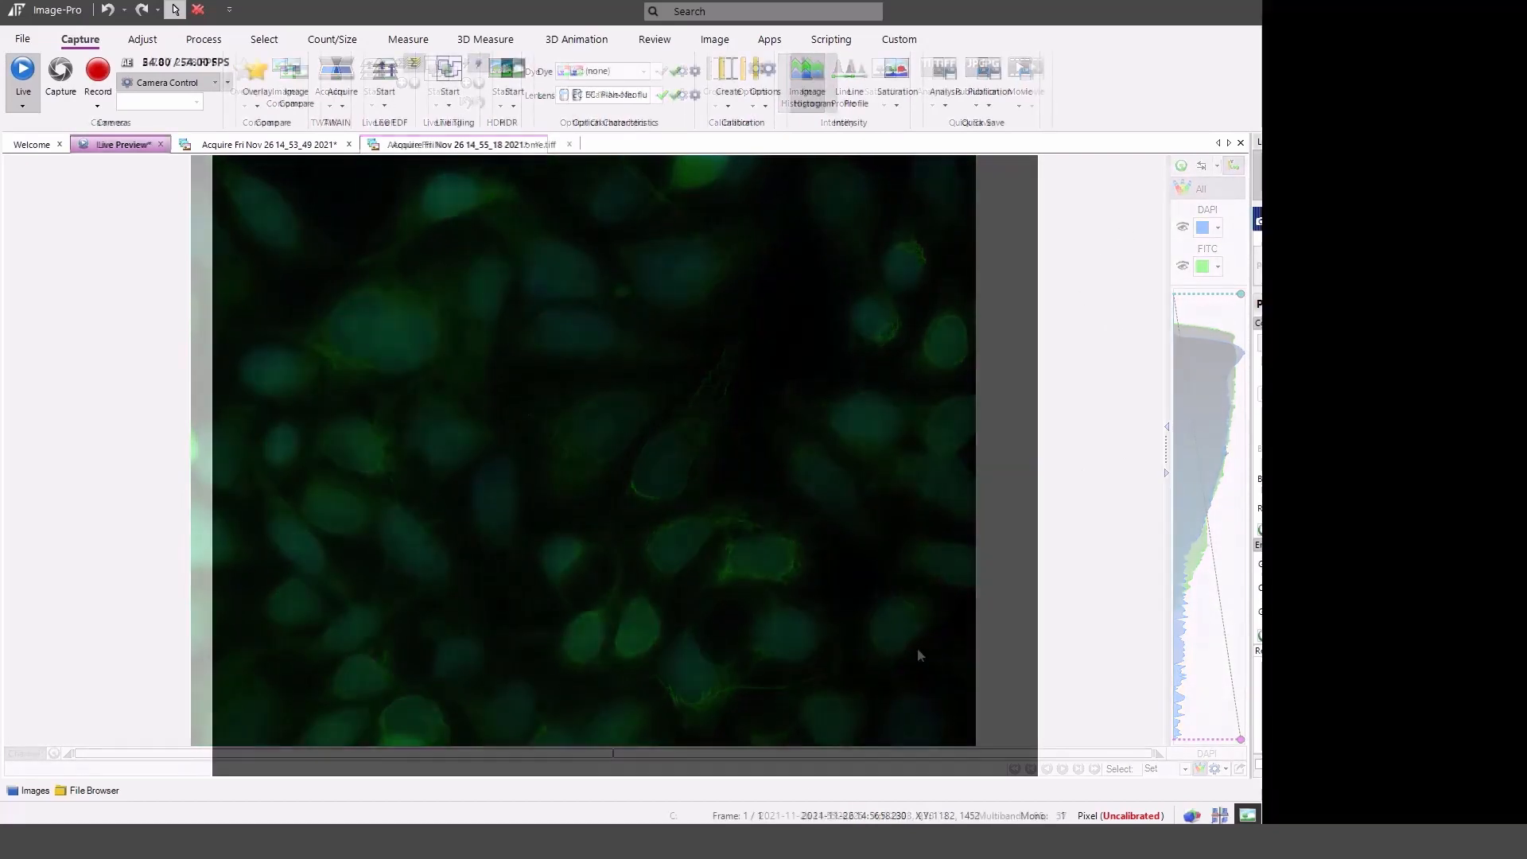
Preview the DAPI channel again and set its Auto Exposure acquisition option.
{"action": "left_click", "coordinate": [1296, 223]}
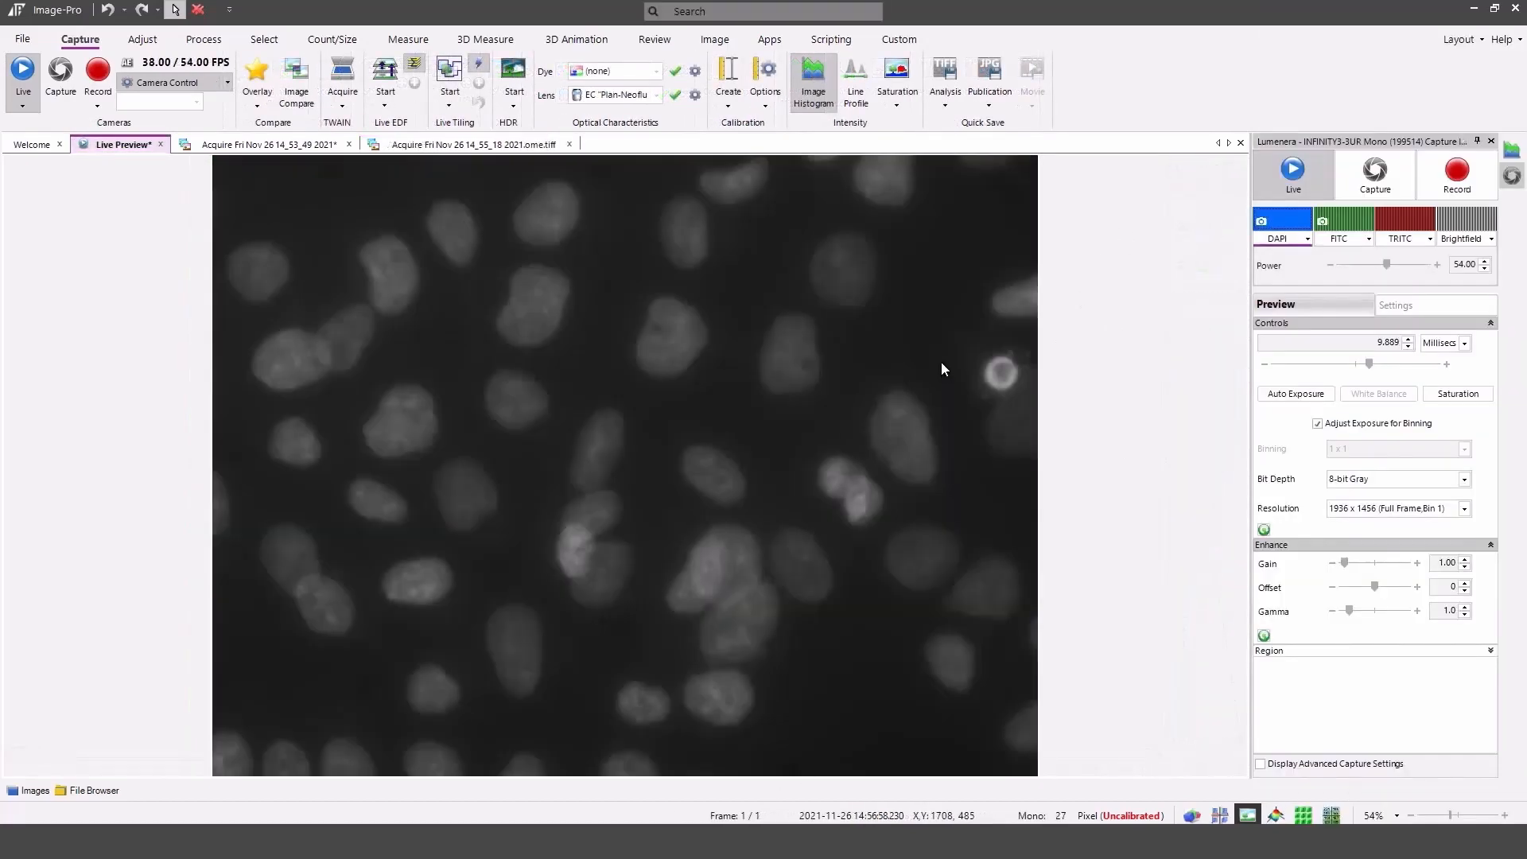
{"action": "left_click", "coordinate": [1296, 223]}
{"action": "left_click", "coordinate": [1307, 239]}
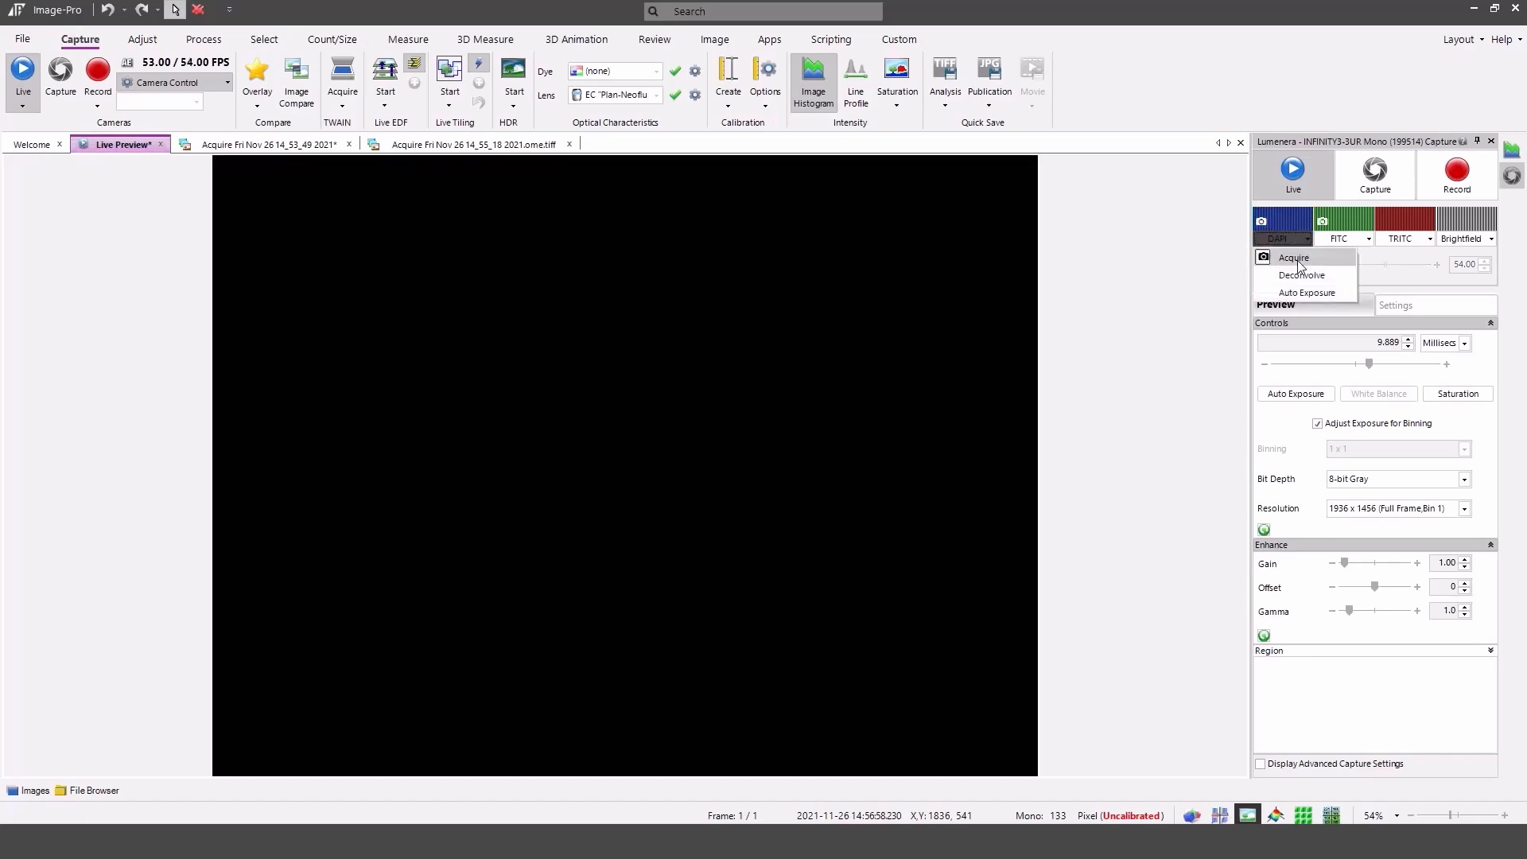
{"action": "left_click", "coordinate": [1287, 291]}
Enable Auto Exposure for FITC and auto-adjust the display contrast of the new DAPI/FITC capture.
{"action": "left_click", "coordinate": [1368, 239]}
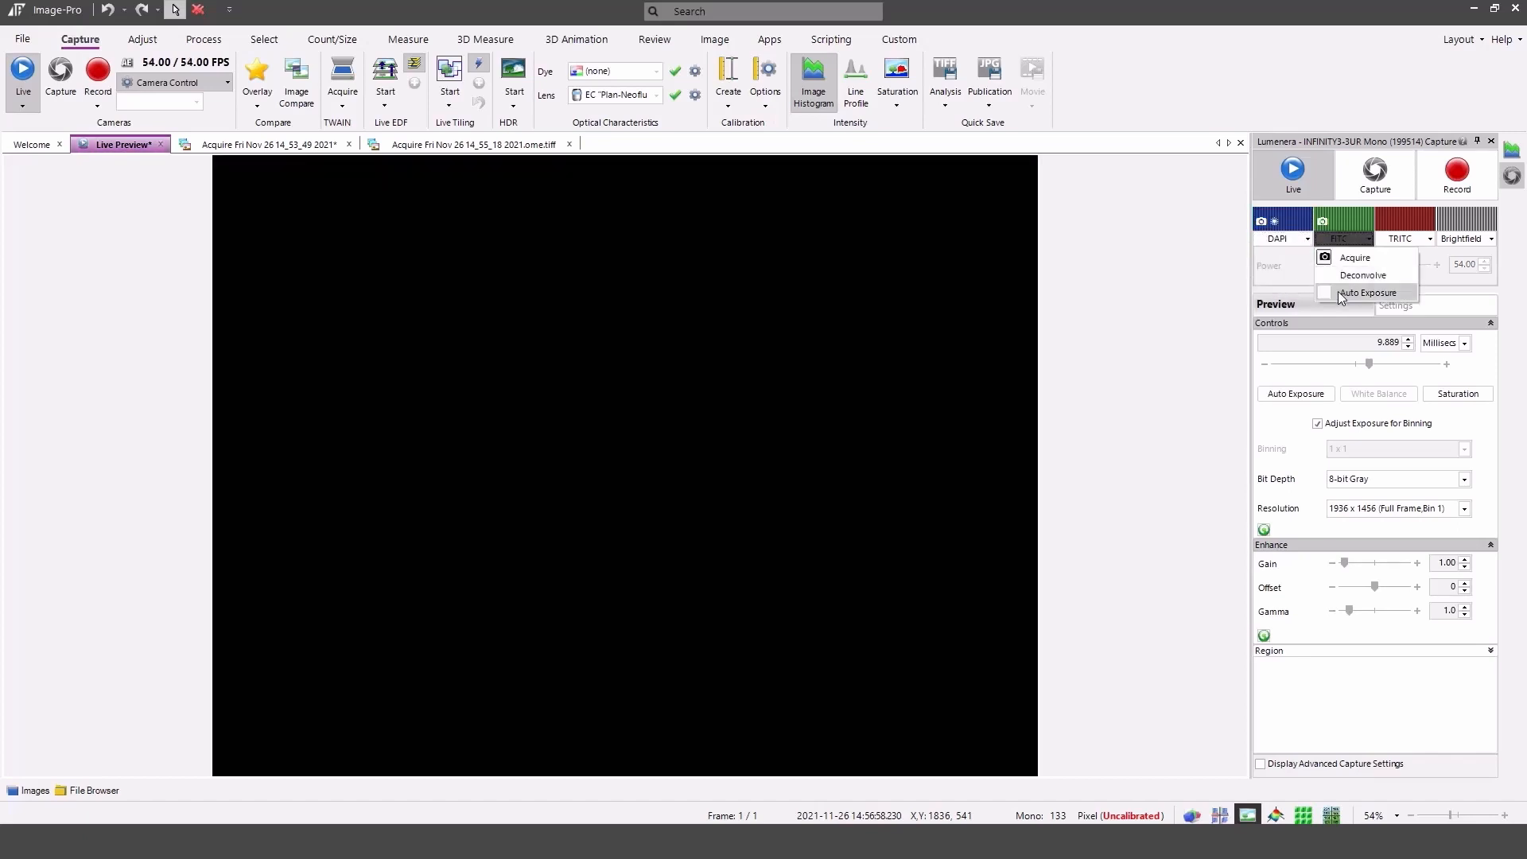
{"action": "left_click", "coordinate": [1338, 291]}
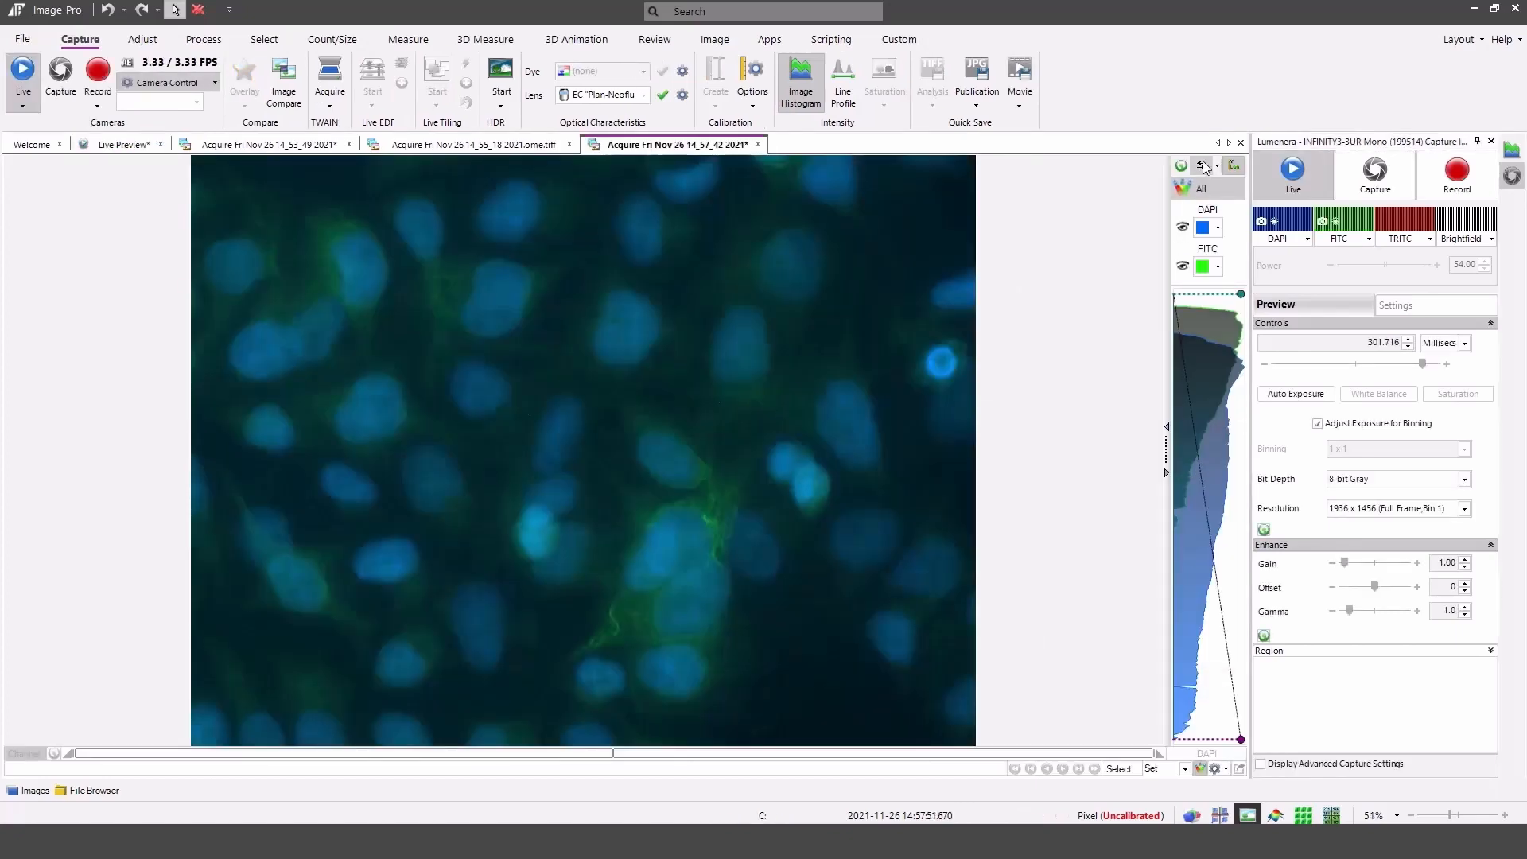
{"action": "left_click", "coordinate": [1206, 167]}
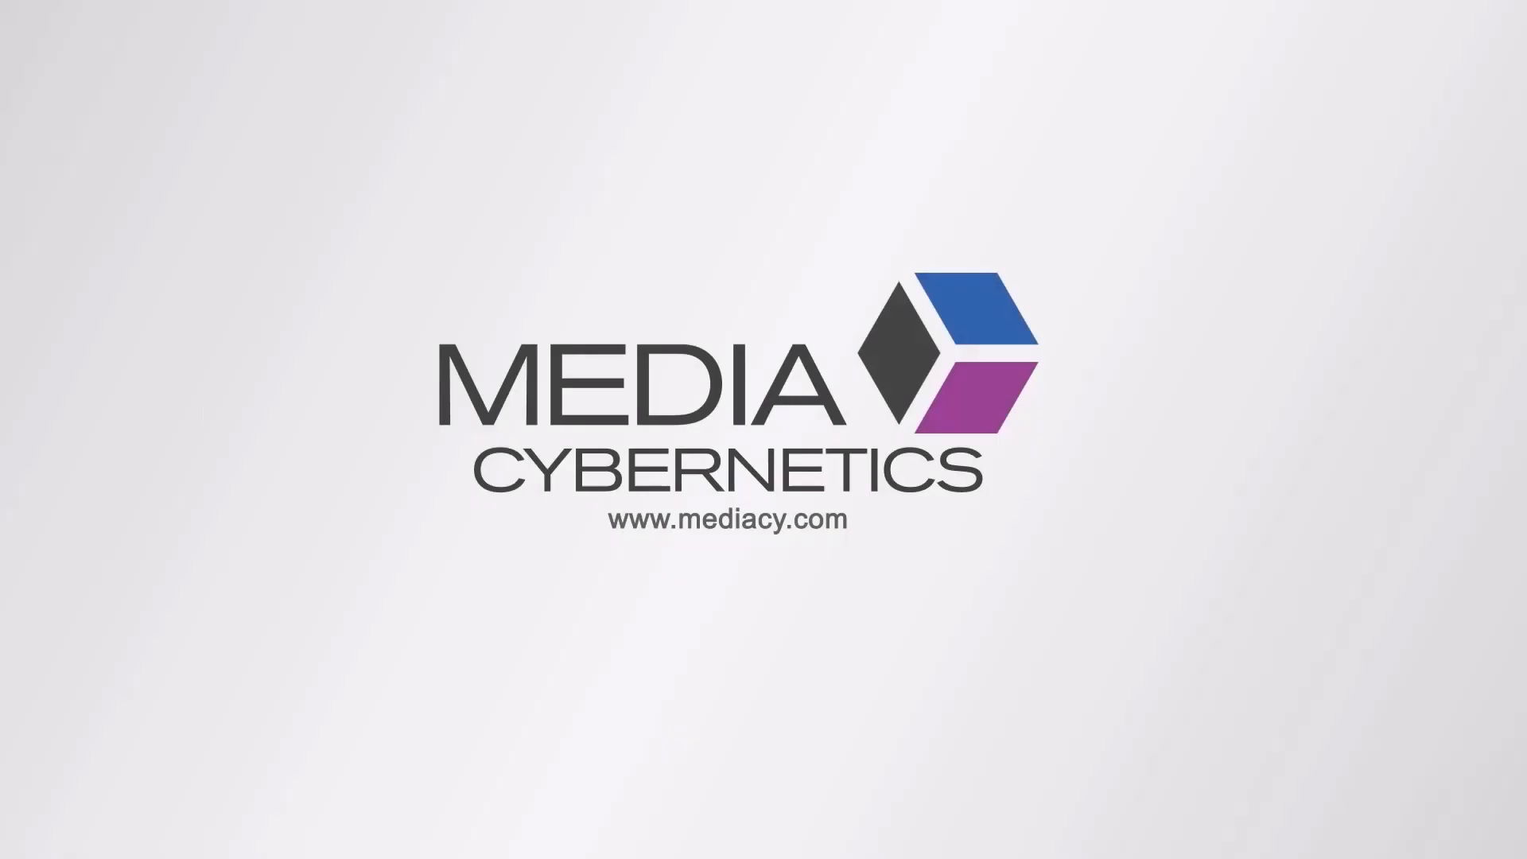